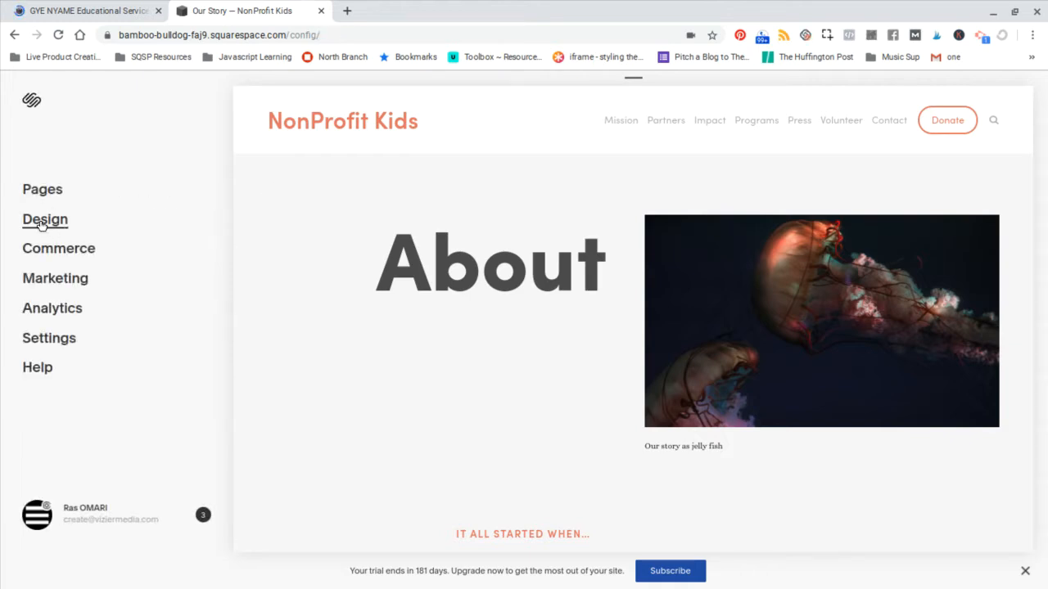
Step: Open the Site Styles editor from the website's design settings
left_click(42, 226)
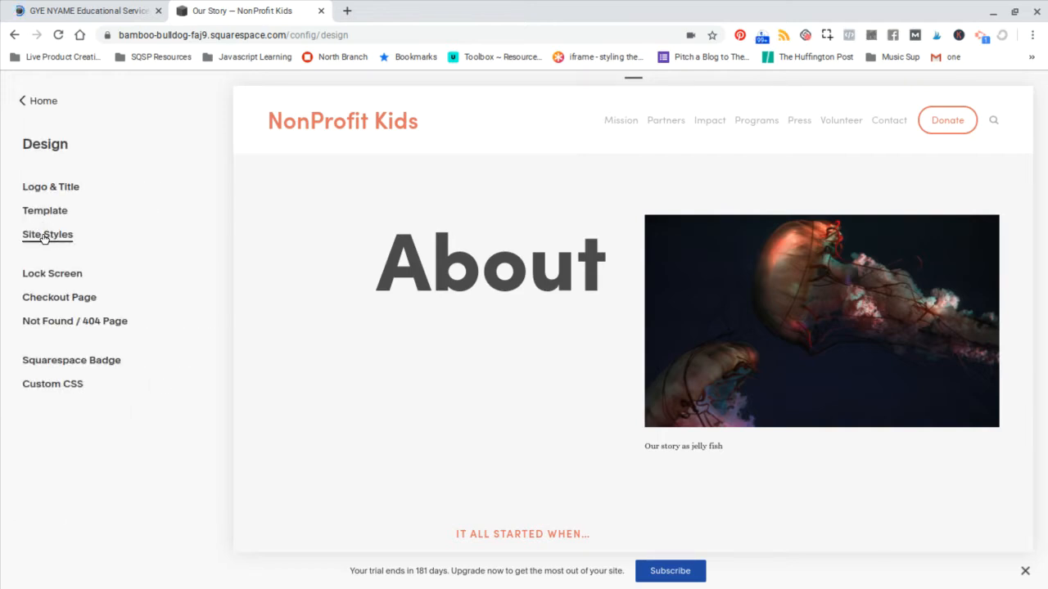
left_click(44, 237)
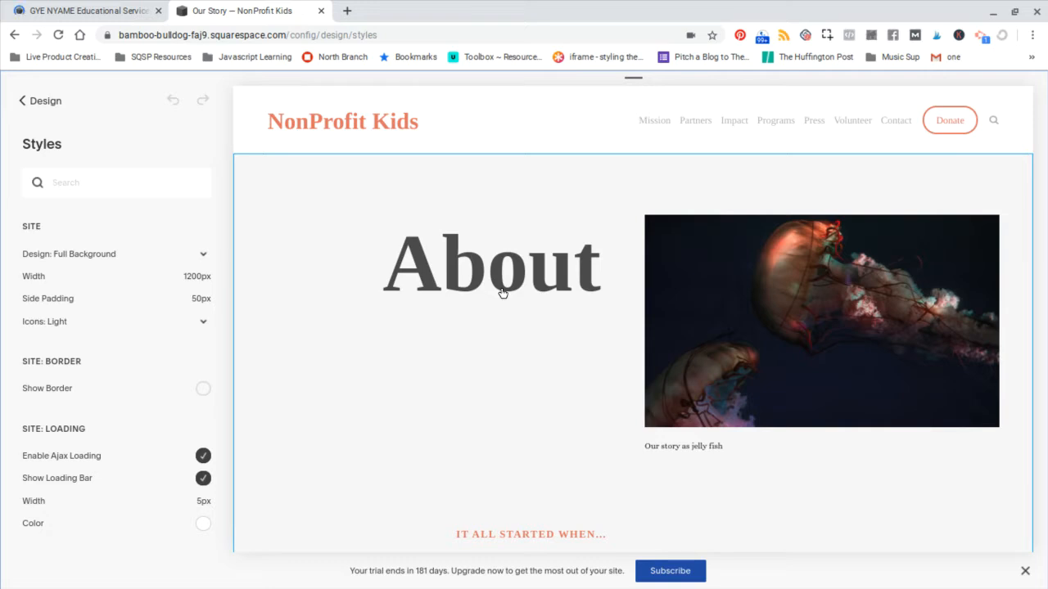
scroll(502, 293, "down", 1)
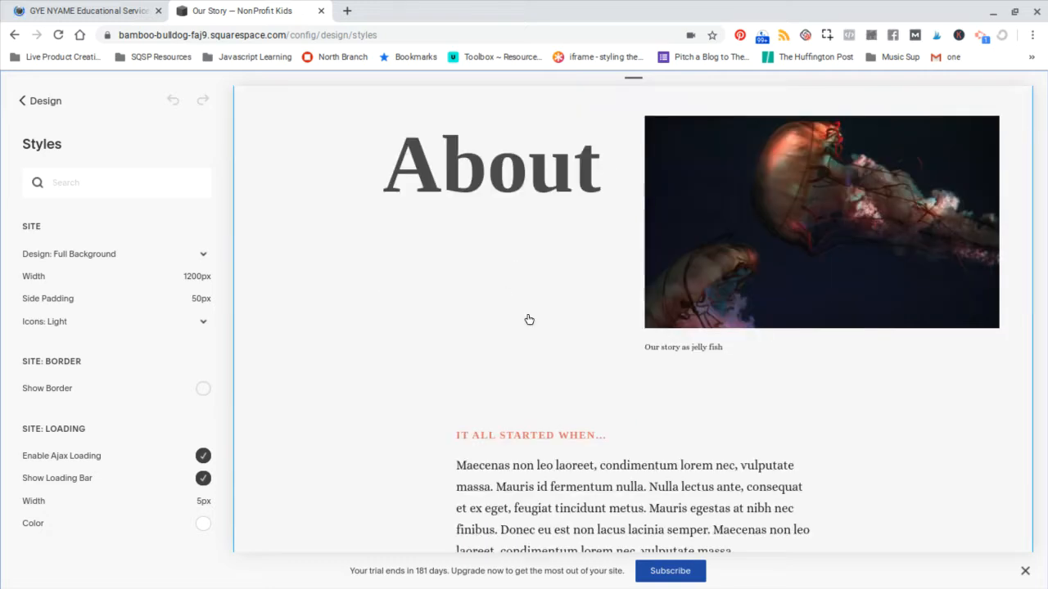
scroll(529, 319, "up", 1)
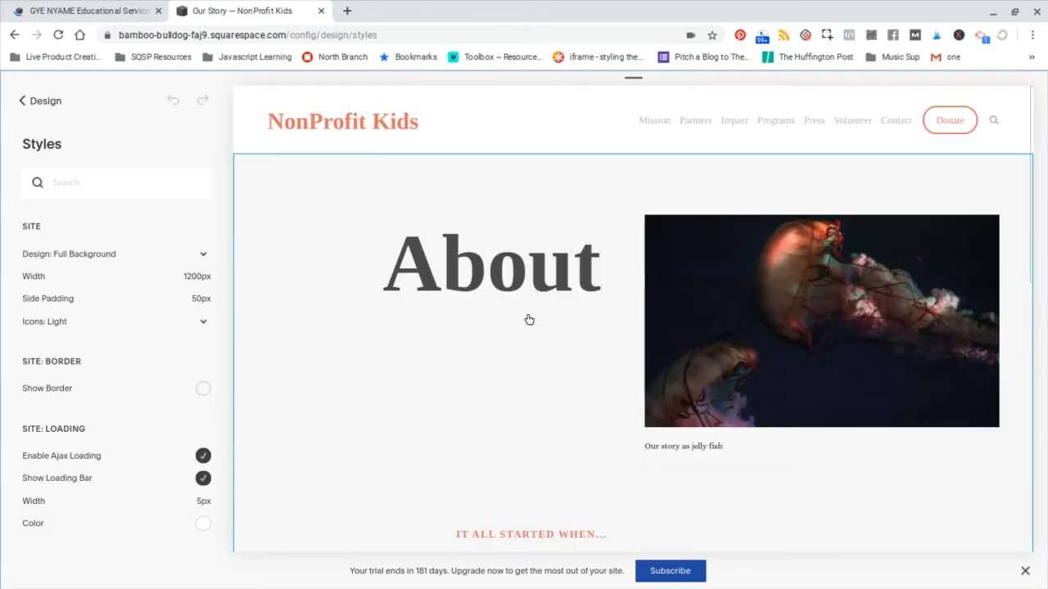
Step: Set the header's horizontal element spacing to 21px and change the Donate button's style to Solid
left_click(960, 103)
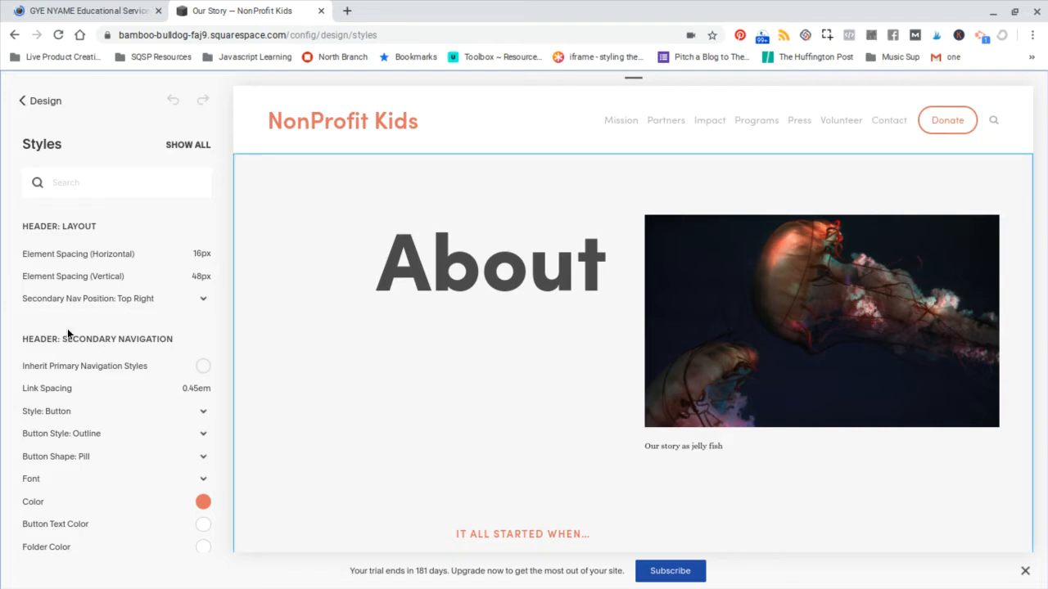
scroll(70, 356, "down", 1)
scroll(70, 365, "down", 2)
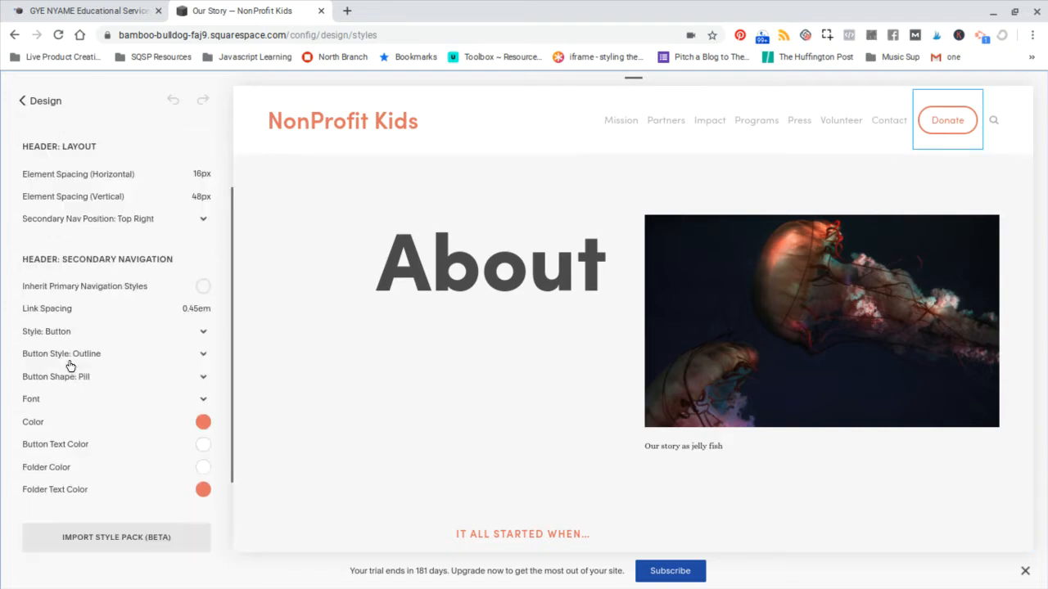
scroll(70, 364, "up", 3)
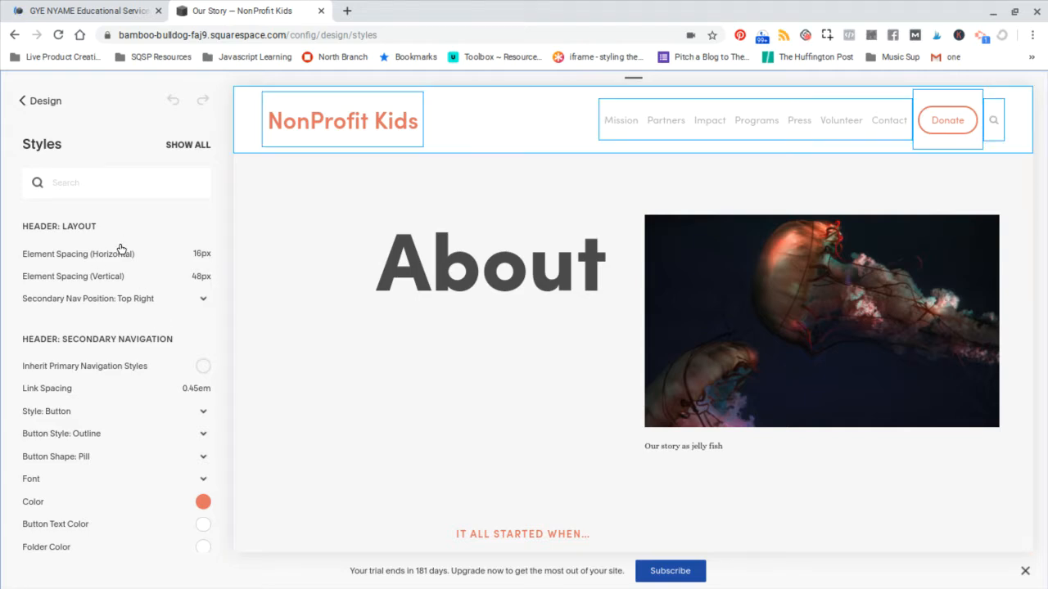
mouse_move(85, 254)
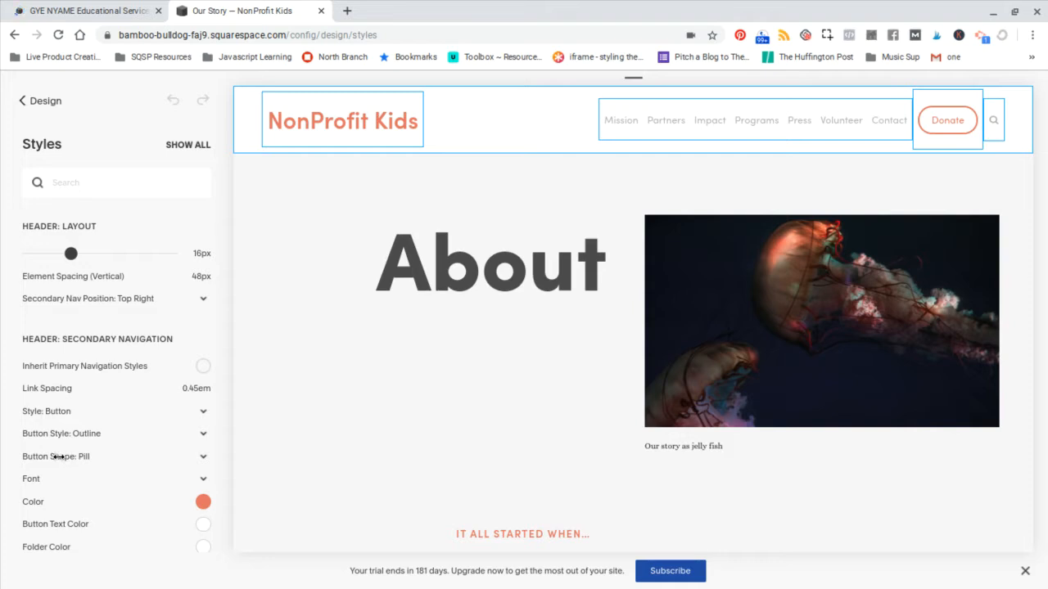
left_click_drag(49, 462, 93, 438)
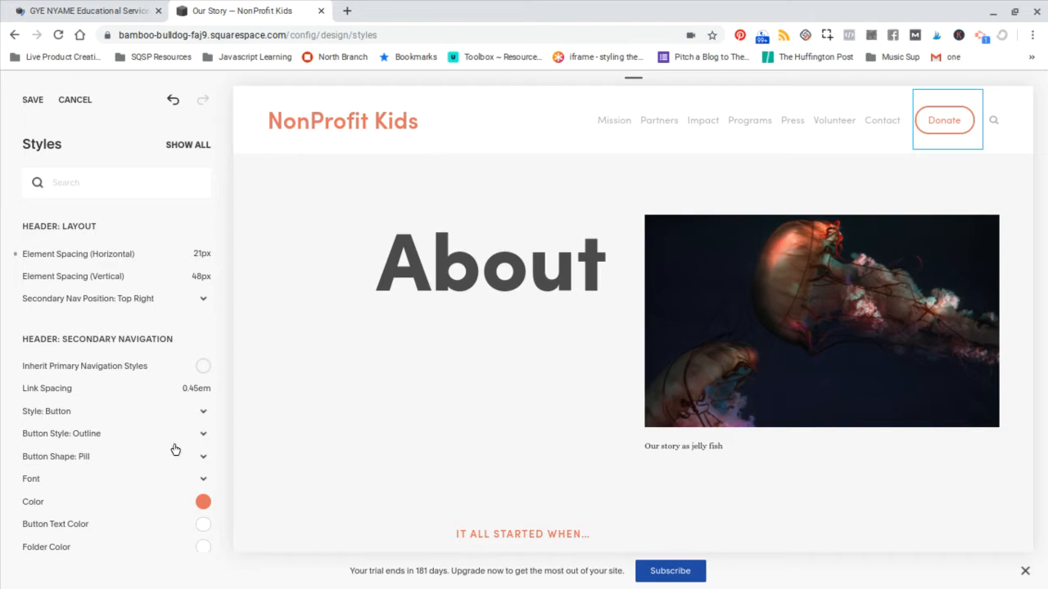
left_click(132, 456)
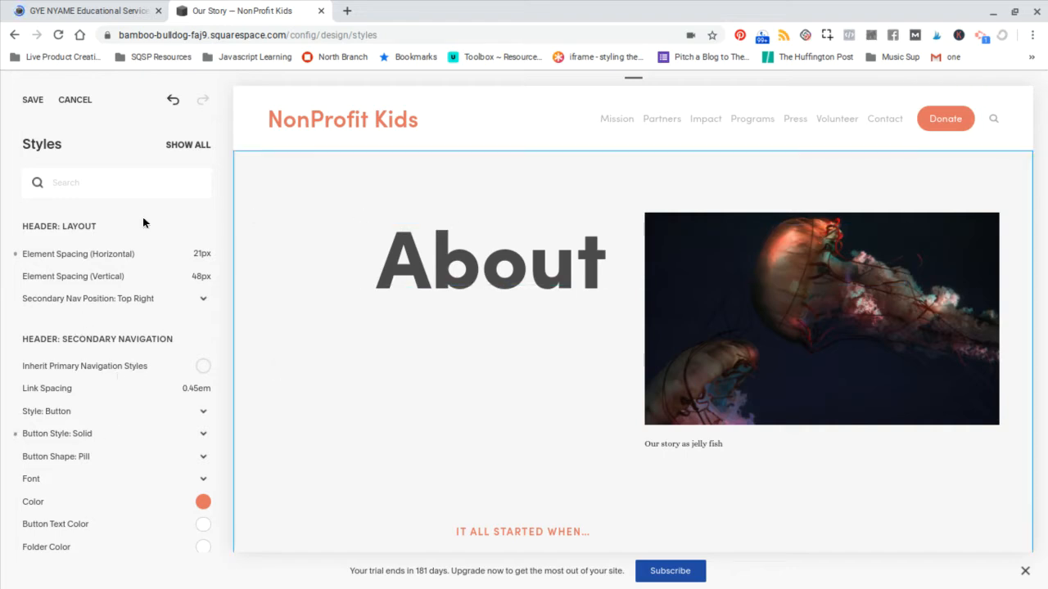
Step: Display the font and color style options for the body paragraph under "It all started when..."
scroll(438, 239, "down", 1)
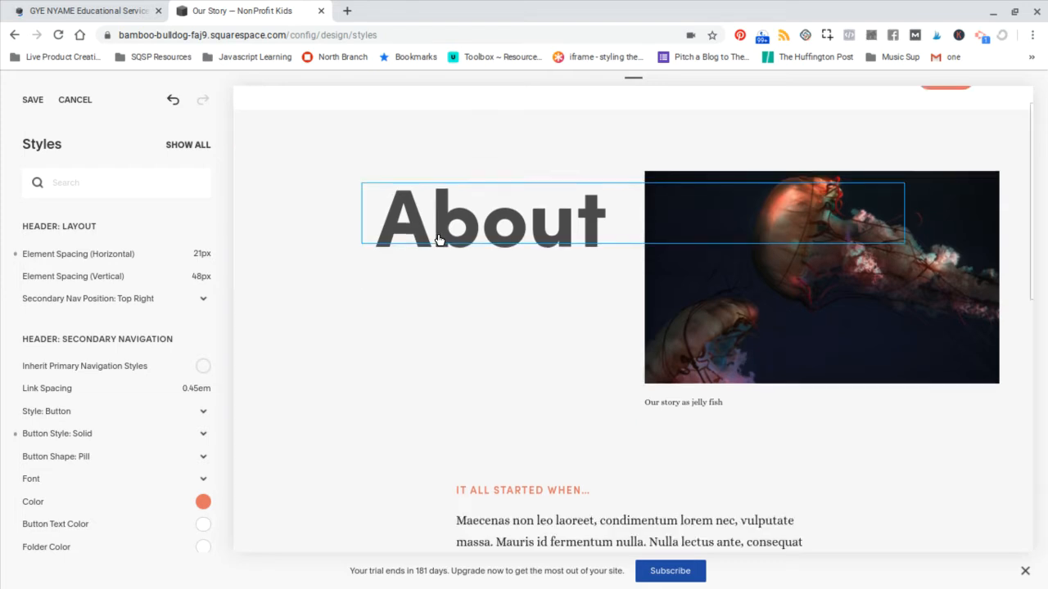
scroll(438, 239, "down", 4)
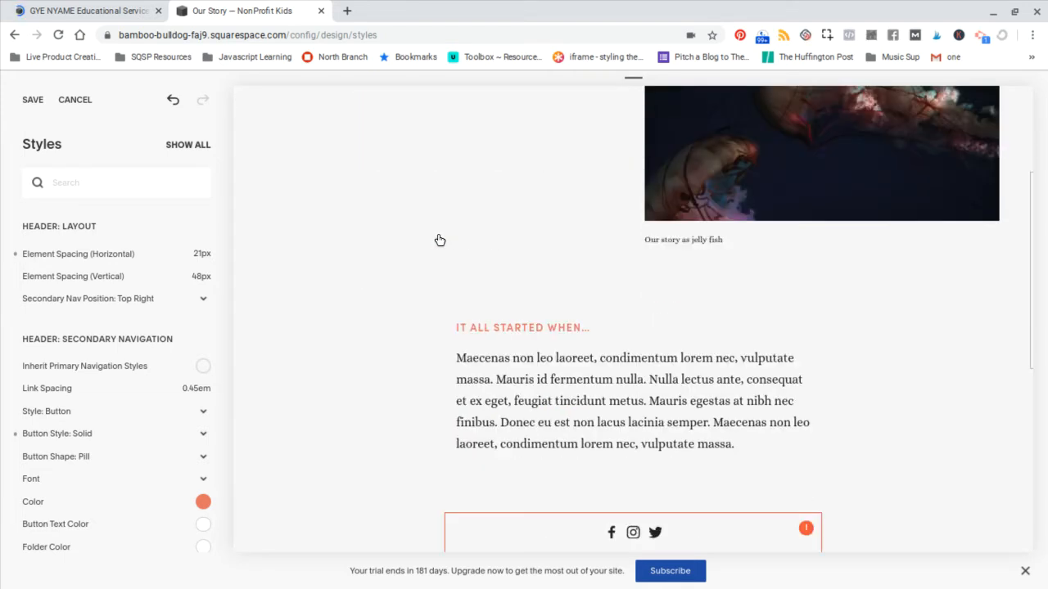
left_click(522, 377)
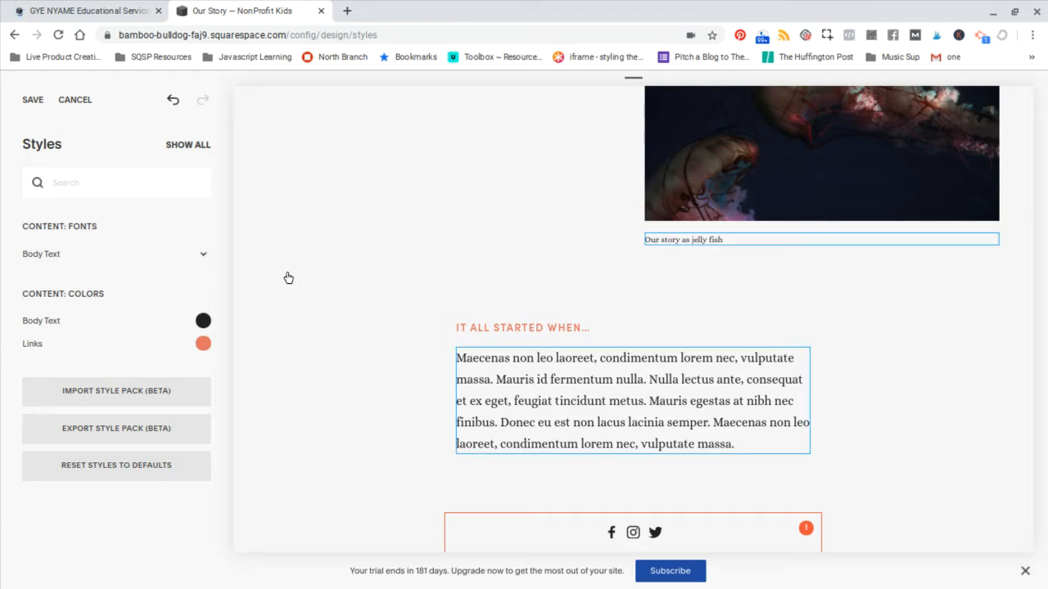
scroll(355, 301, "up", 3)
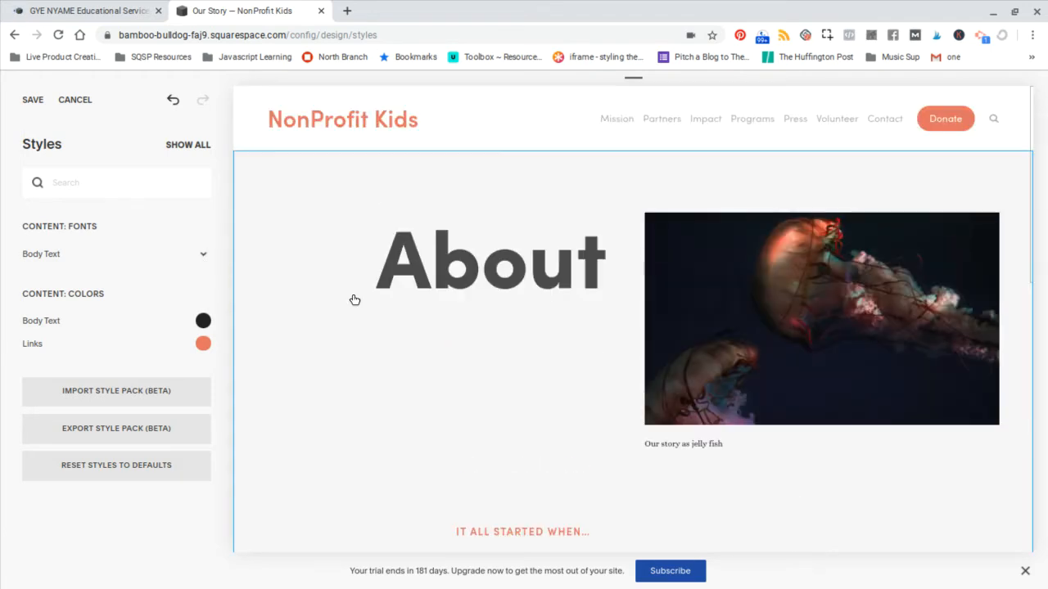
Step: Show all style options again and change the site design to Full Width
left_click(184, 148)
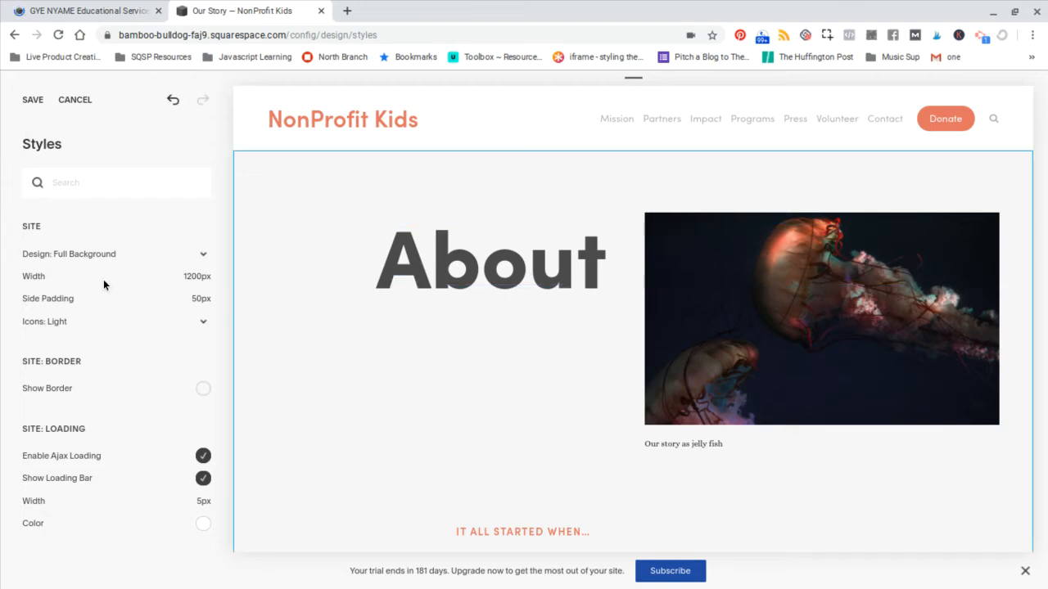
scroll(99, 250, "down", 4)
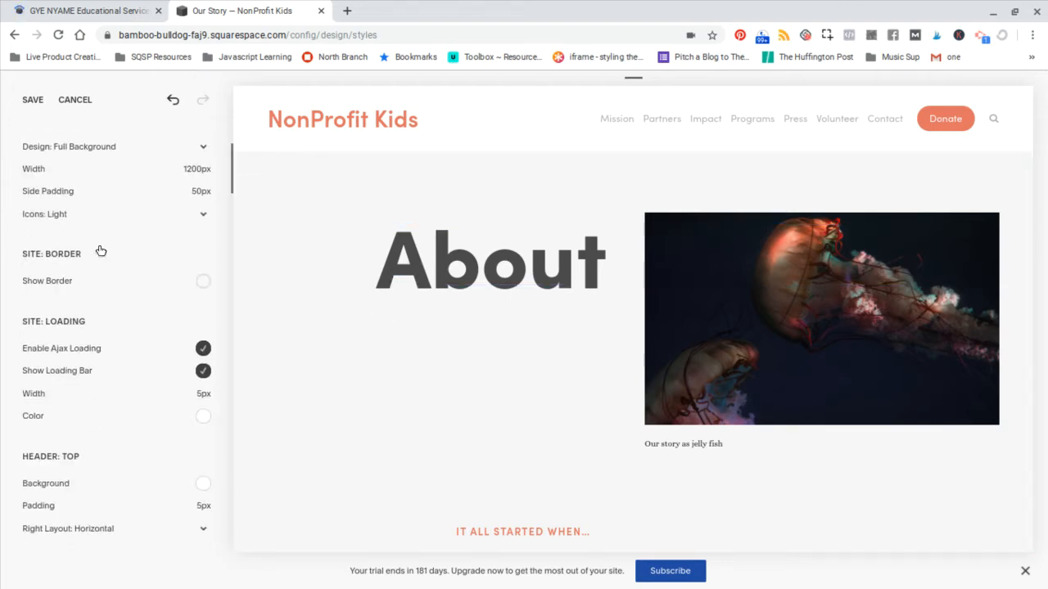
scroll(99, 250, "up", 3)
scroll(118, 334, "up", 1)
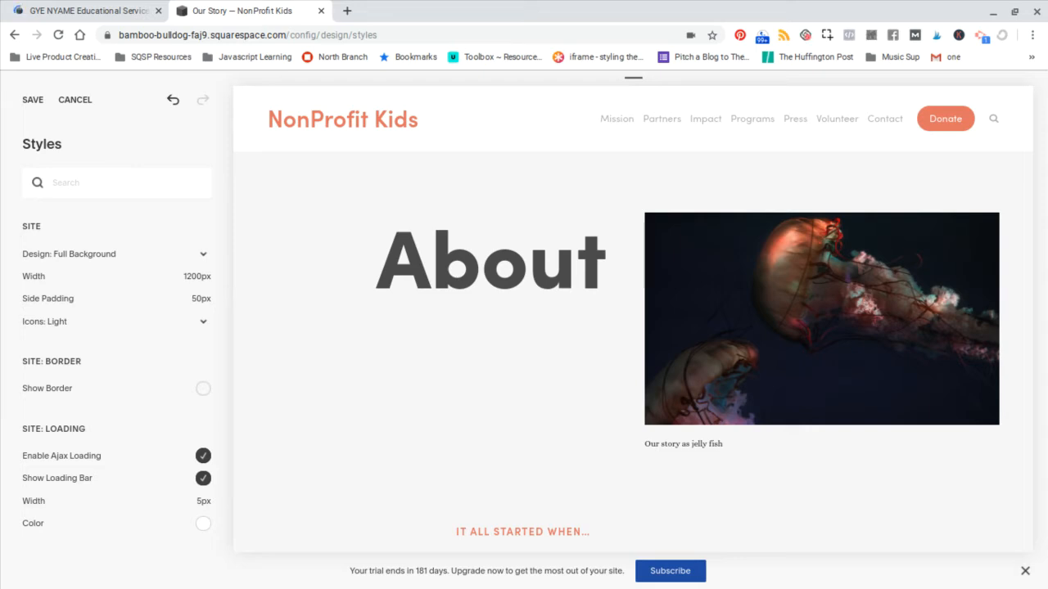
left_click(69, 274)
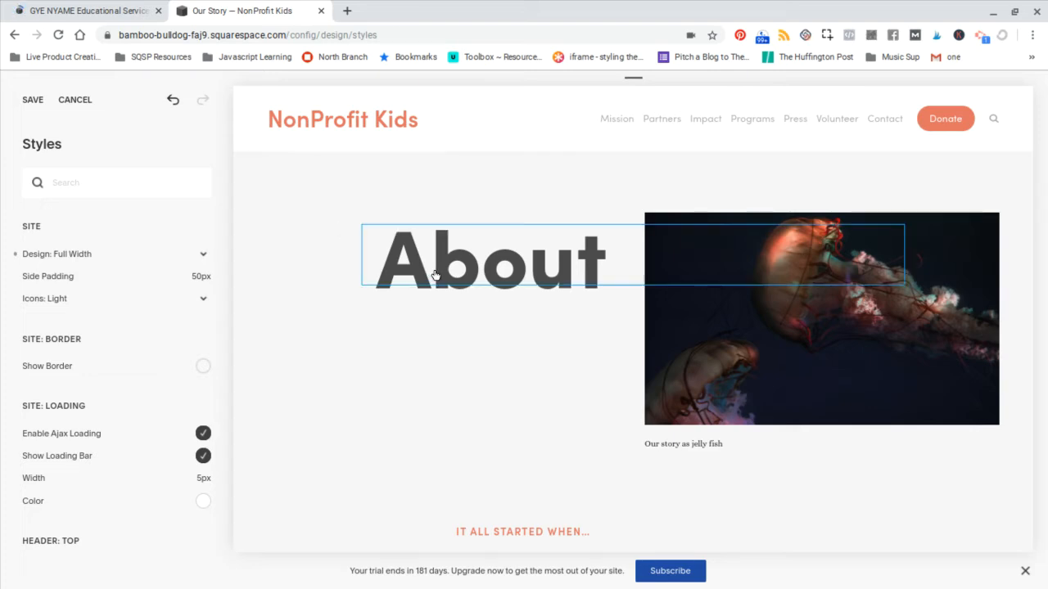
Step: Change the font of the "NonProfit Kids" site title in the header to Snicker
left_click(352, 129)
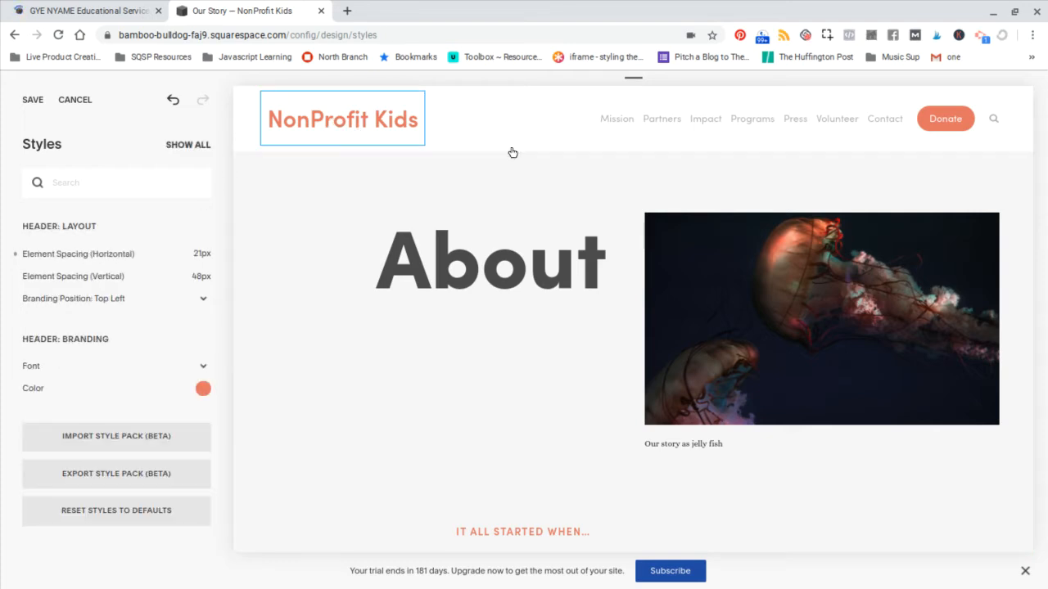
scroll(449, 481, "down", 2)
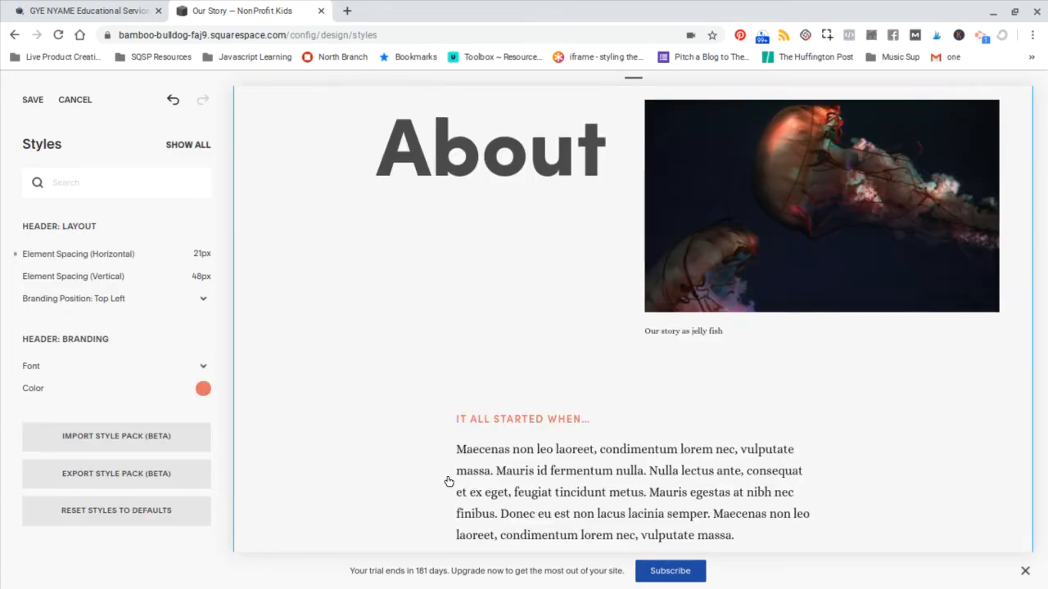
scroll(447, 480, "up", 2)
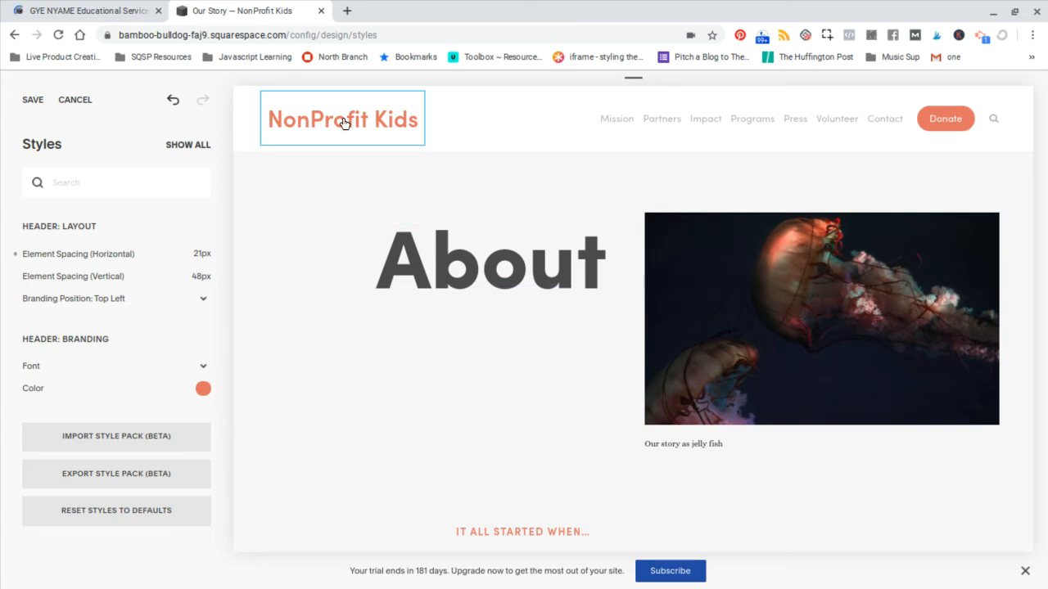
left_click(204, 368)
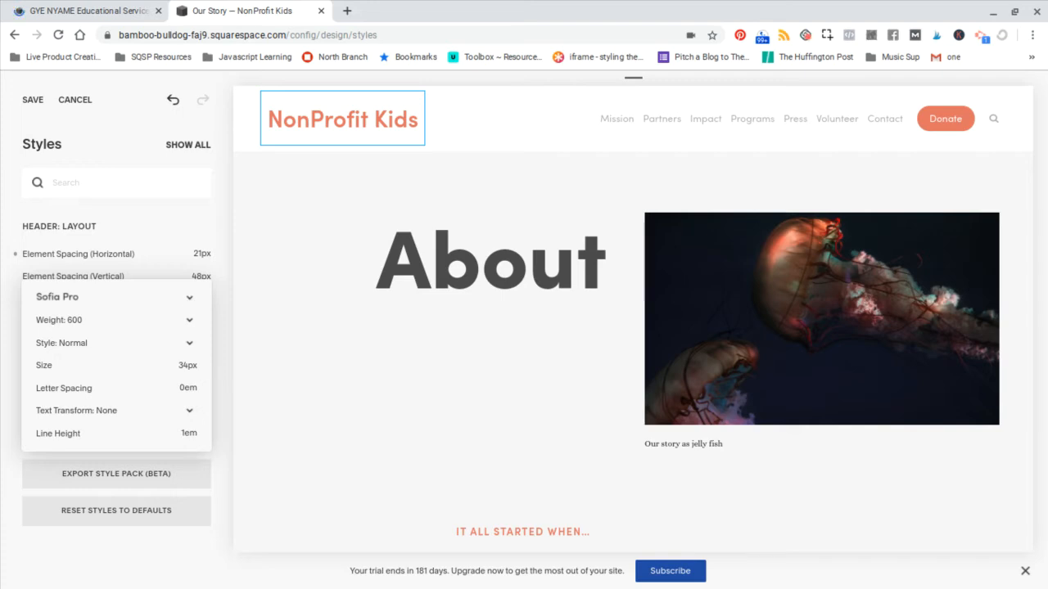
left_click(187, 302)
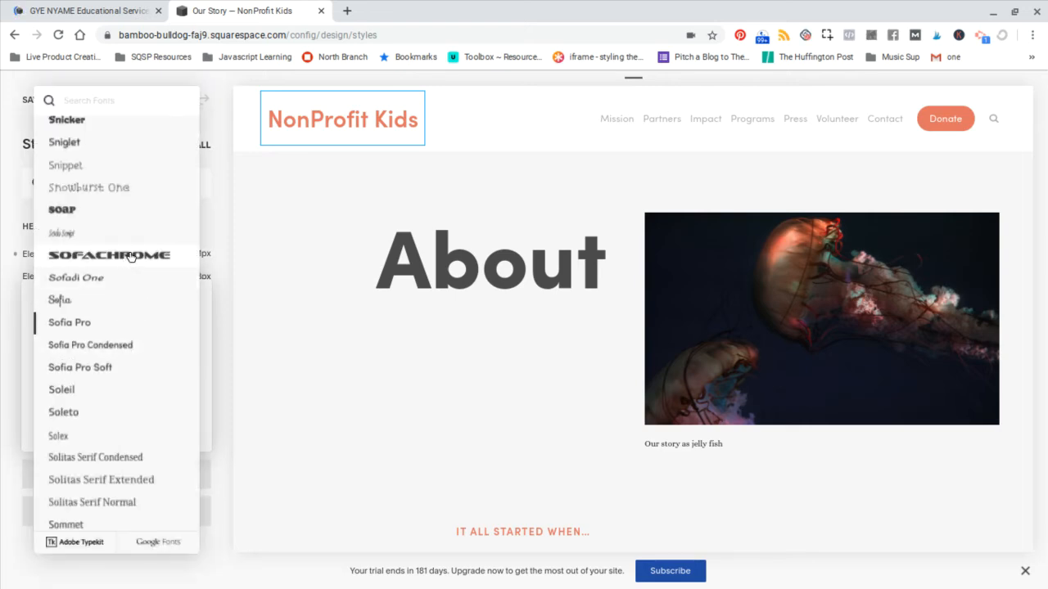
left_click(131, 257)
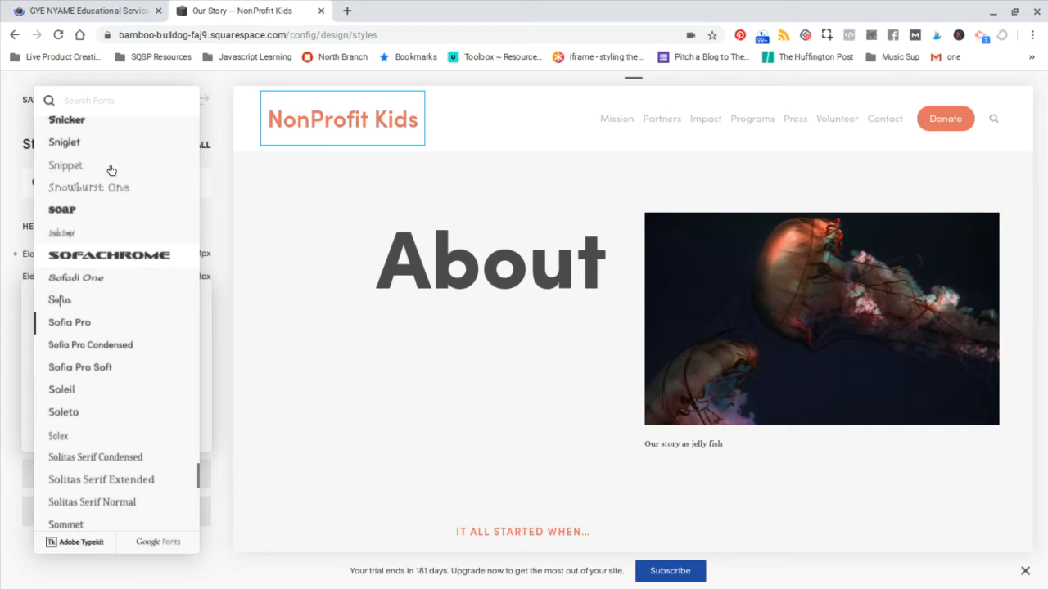
left_click(78, 121)
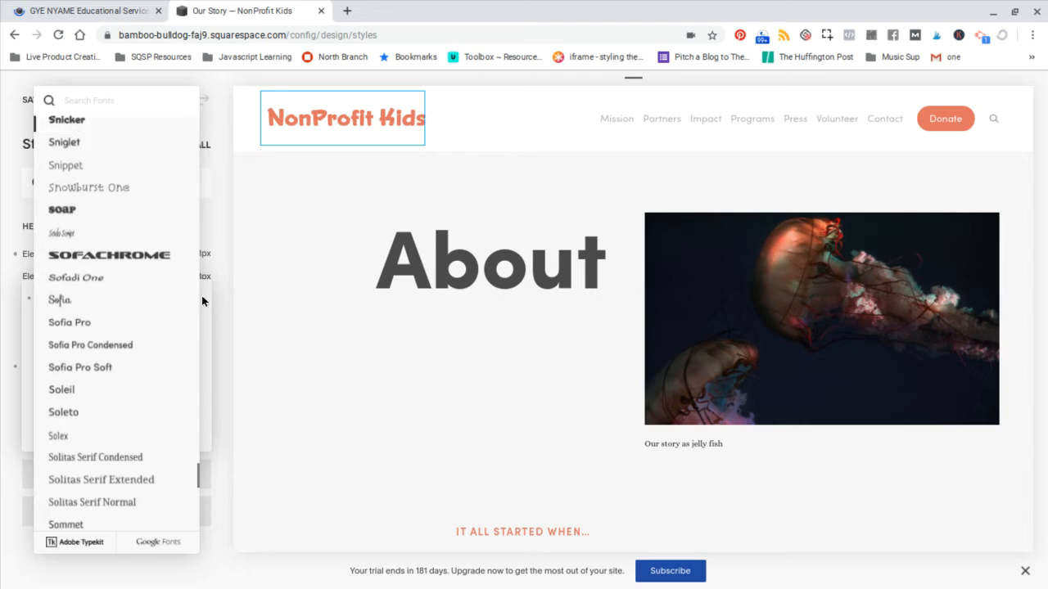
left_click(209, 314)
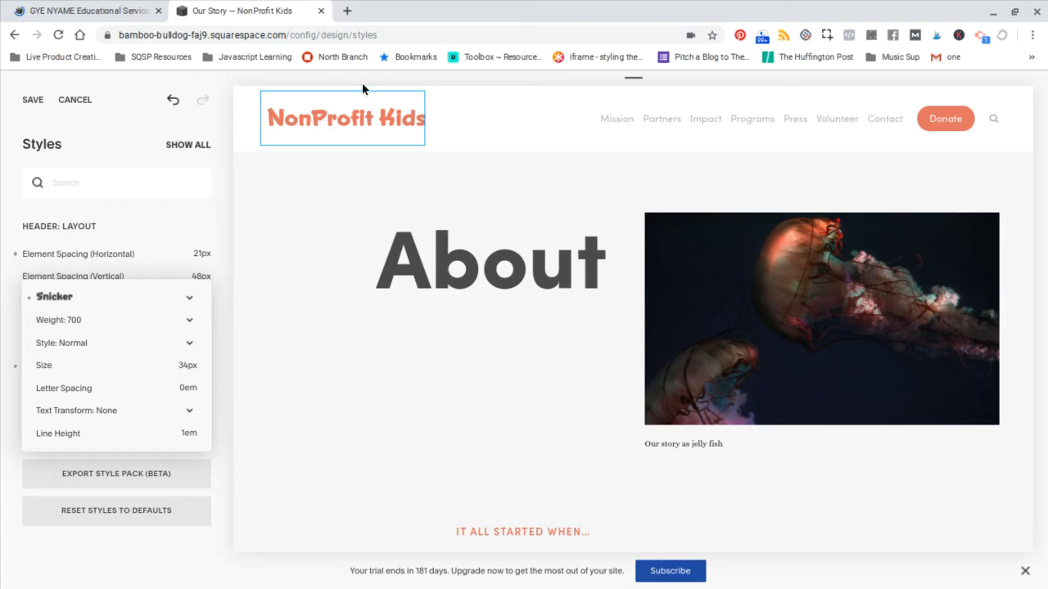
left_click(299, 270)
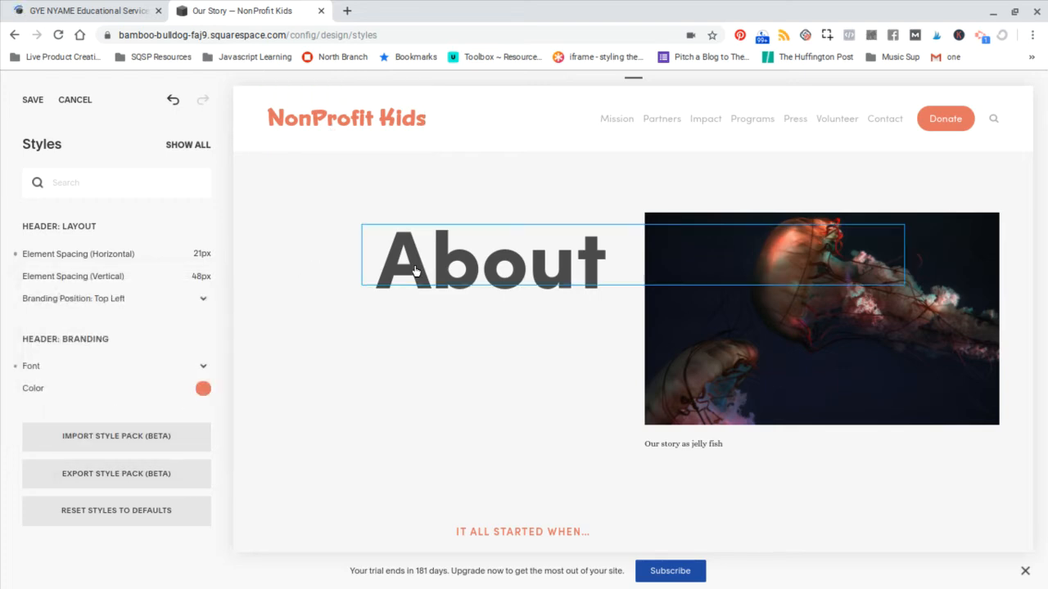
Step: Change the Heading 1 font used by the "About" title to Snicker
left_click(441, 273)
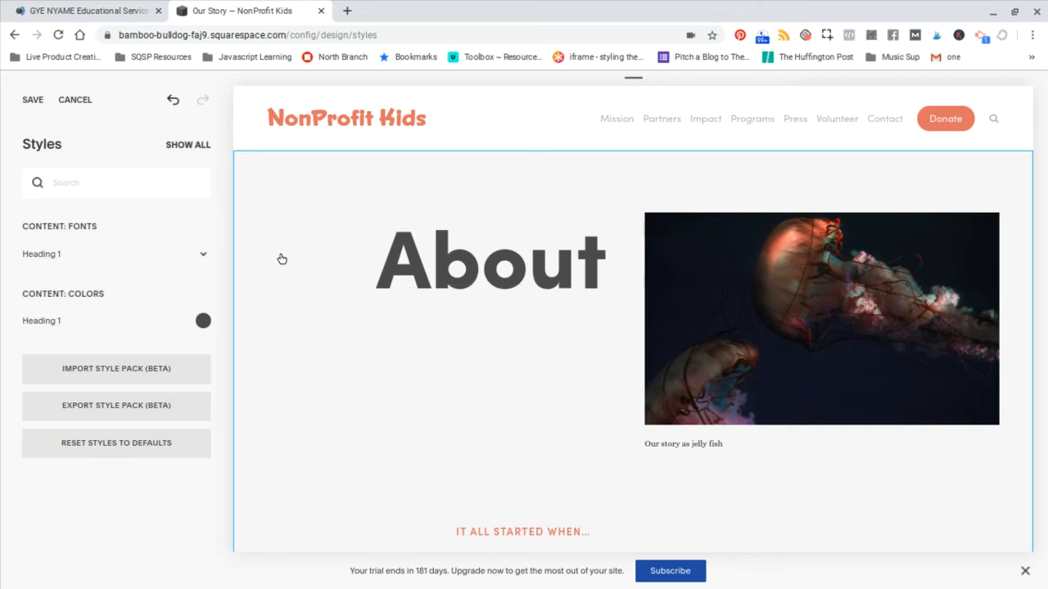
left_click(203, 259)
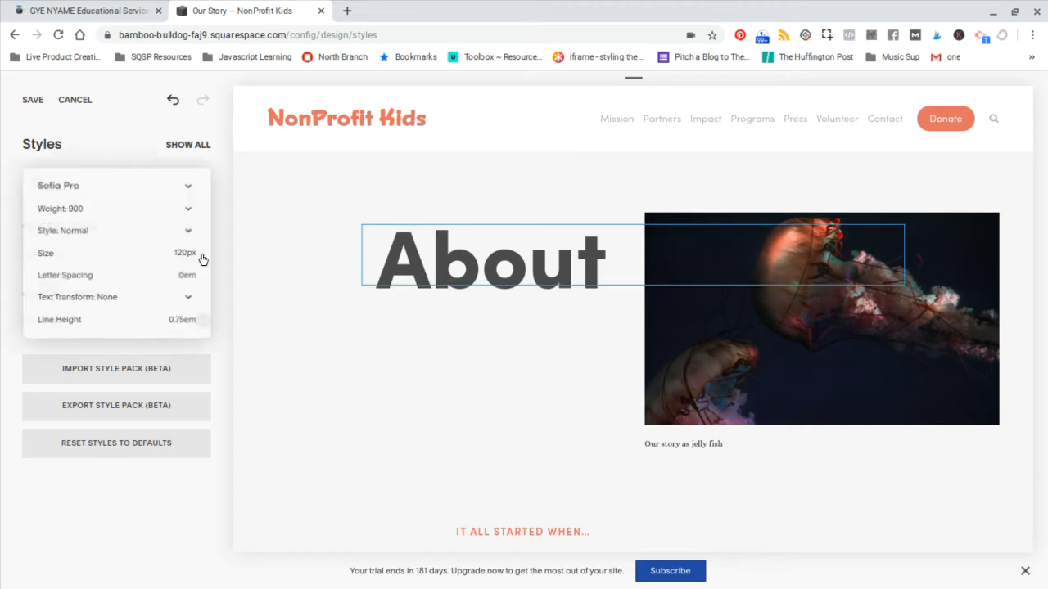
left_click(191, 188)
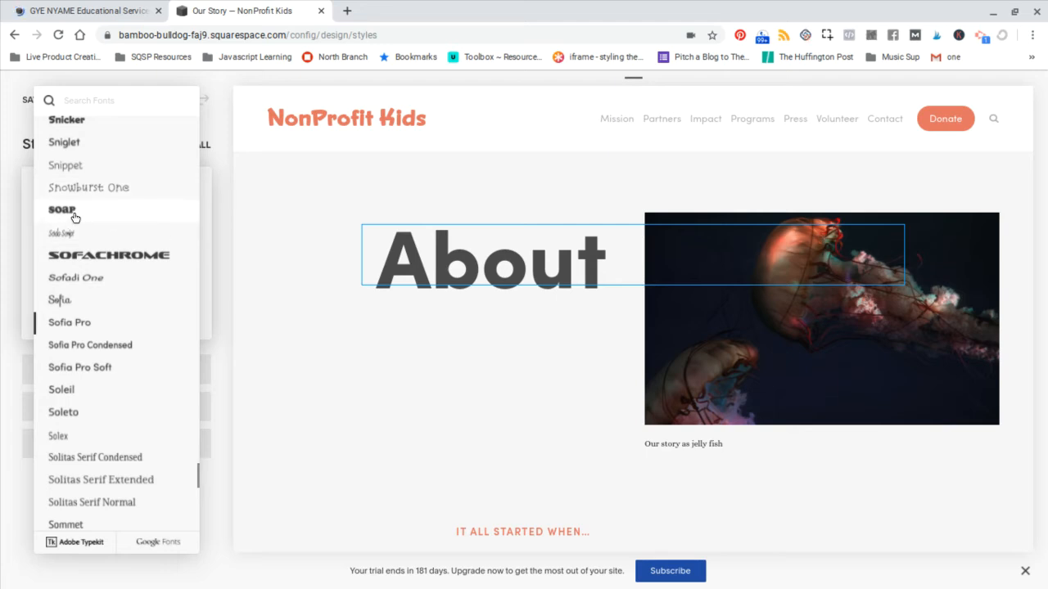
left_click(72, 123)
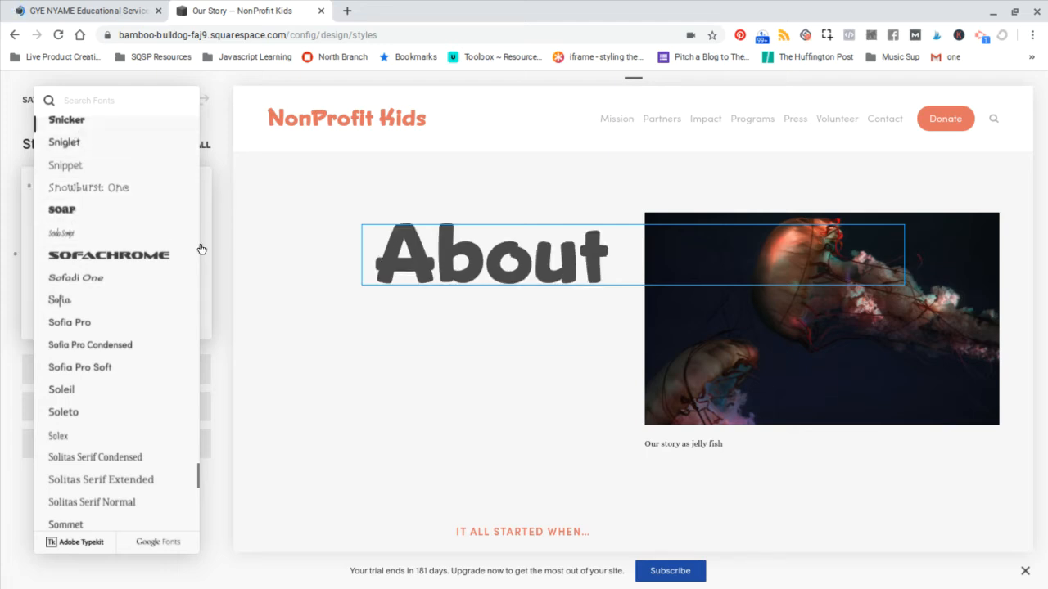
left_click(211, 296)
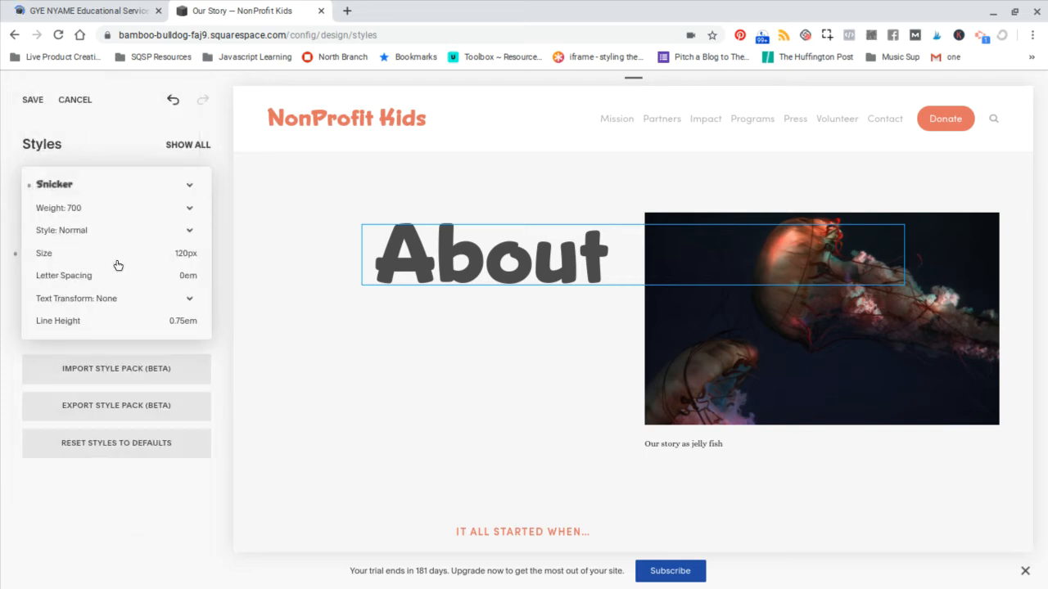
Step: Reduce the Heading 1 font size to 79px
mouse_move(148, 256)
left_click_drag(159, 254, 115, 256)
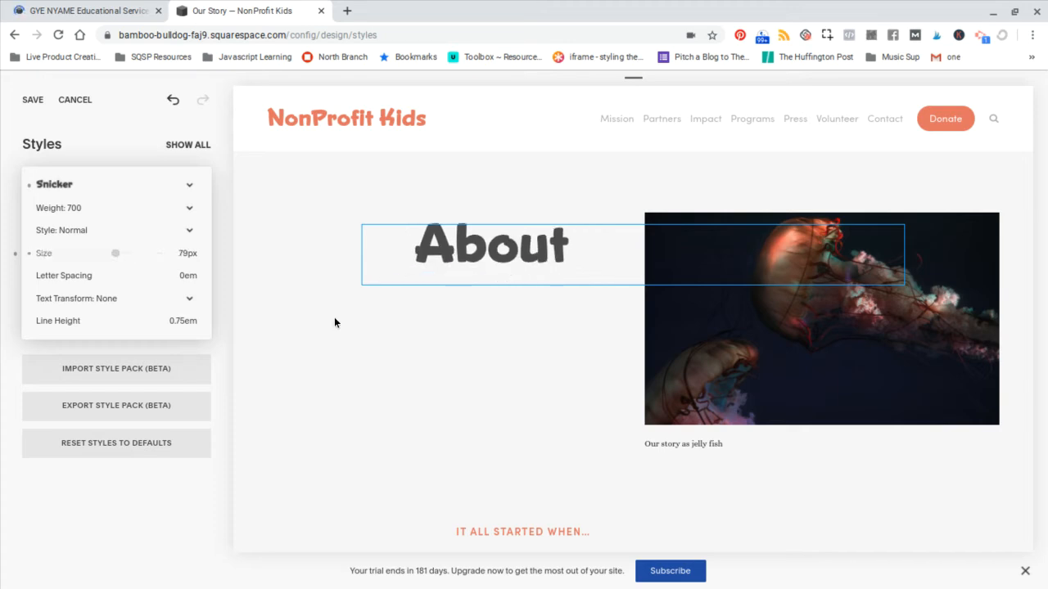
left_click(429, 350)
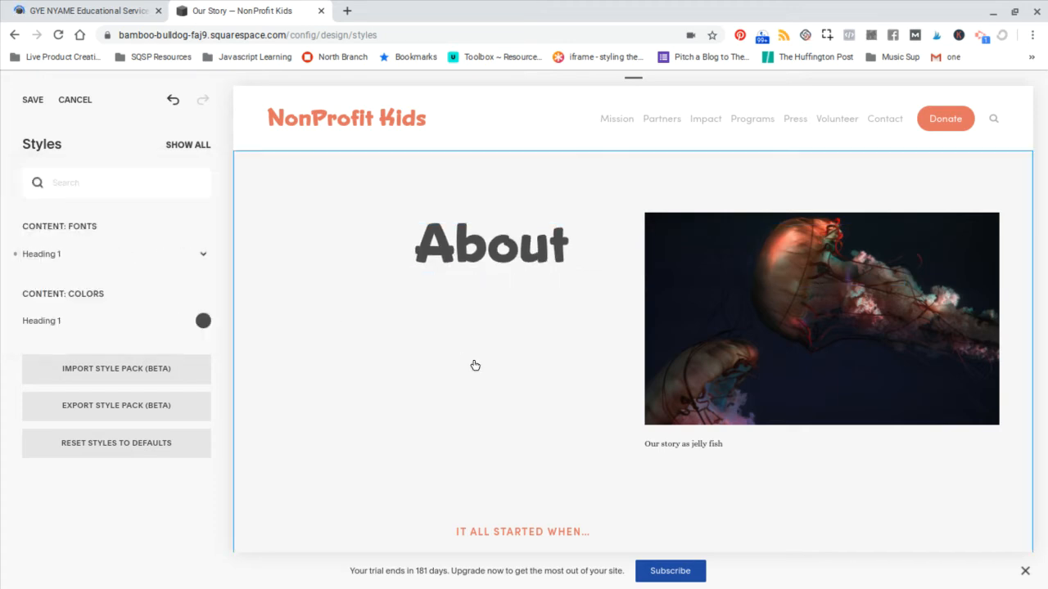
scroll(458, 359, "down", 3)
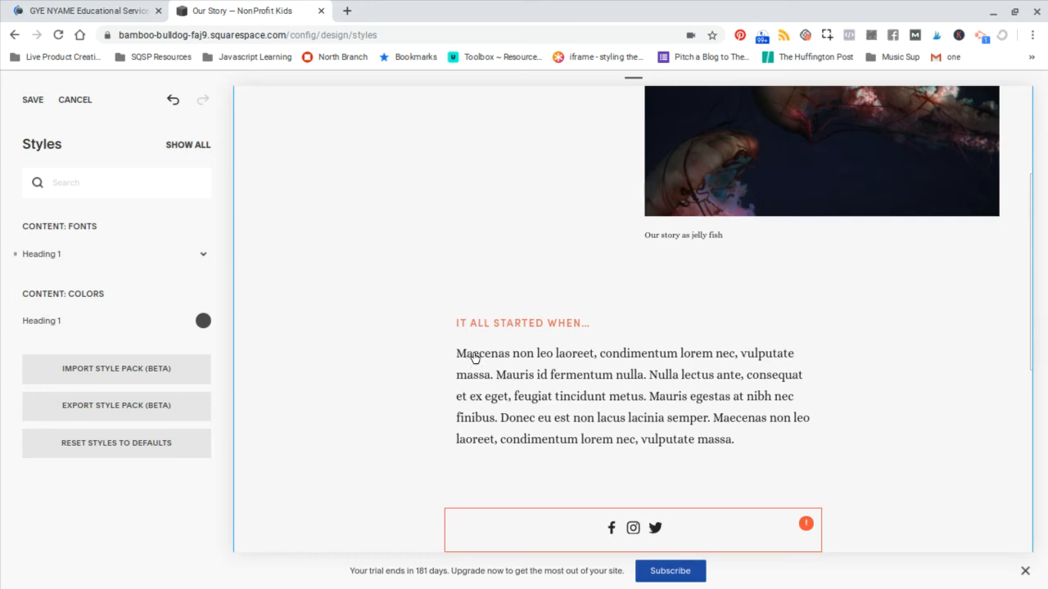
Step: Check the font settings of the header's primary navigation links
scroll(481, 311, "up", 3)
scroll(482, 311, "down", 2)
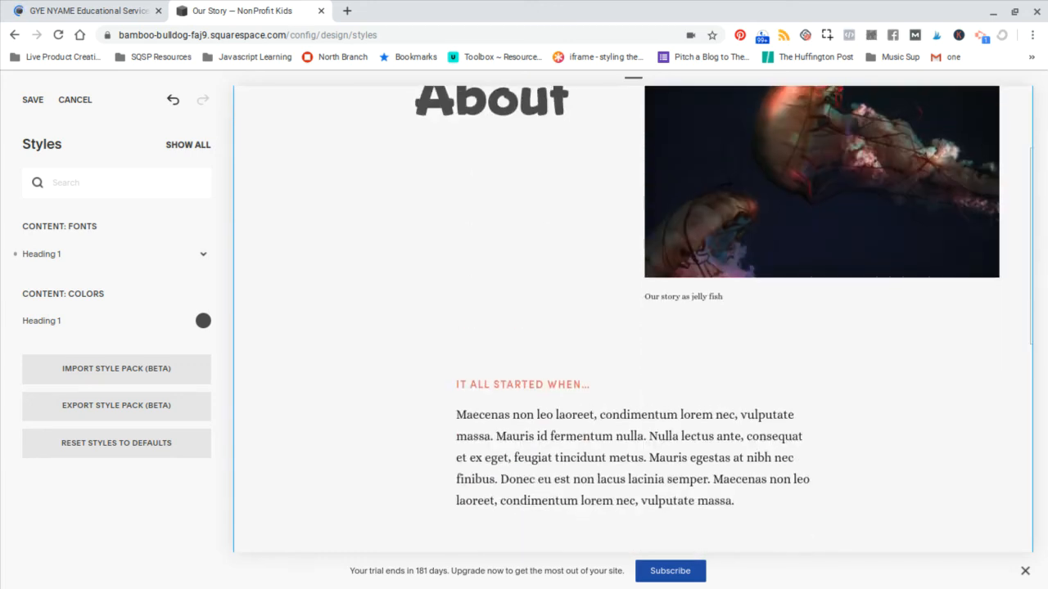
scroll(634, 311, "up", 2)
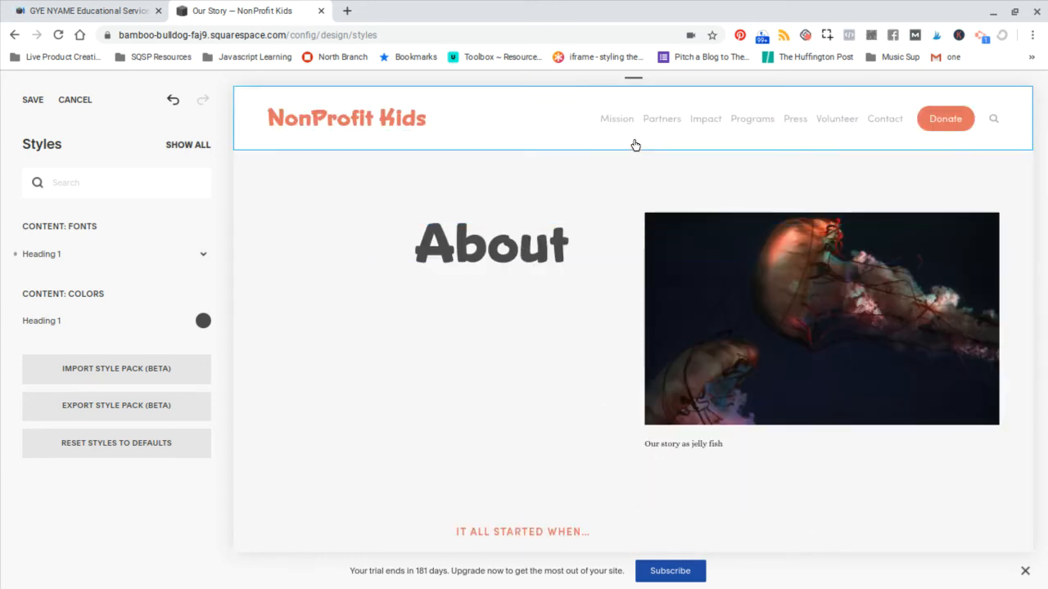
left_click(682, 133)
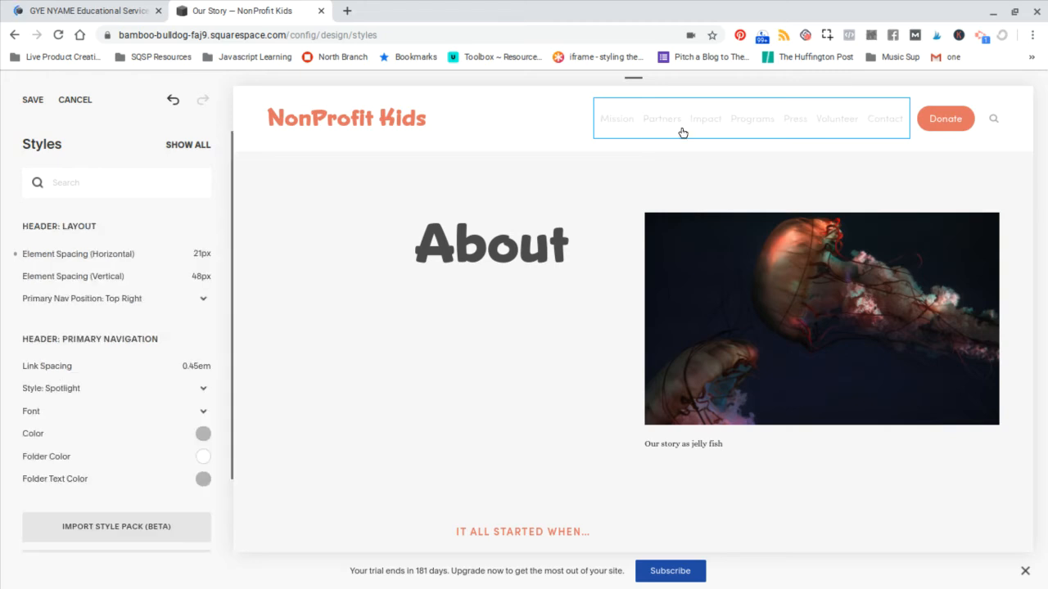
left_click(205, 413)
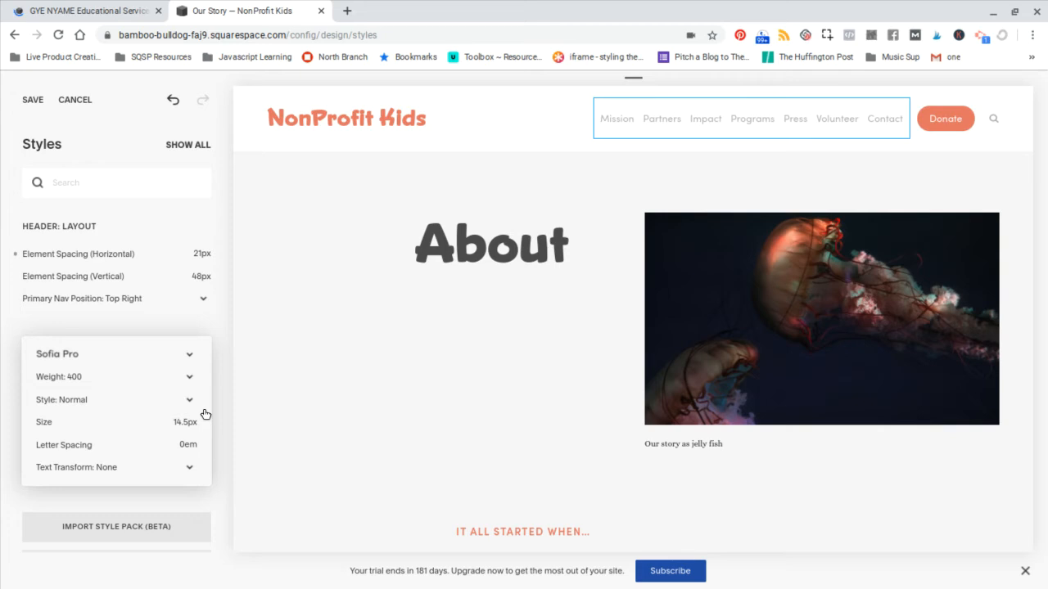
left_click(565, 489)
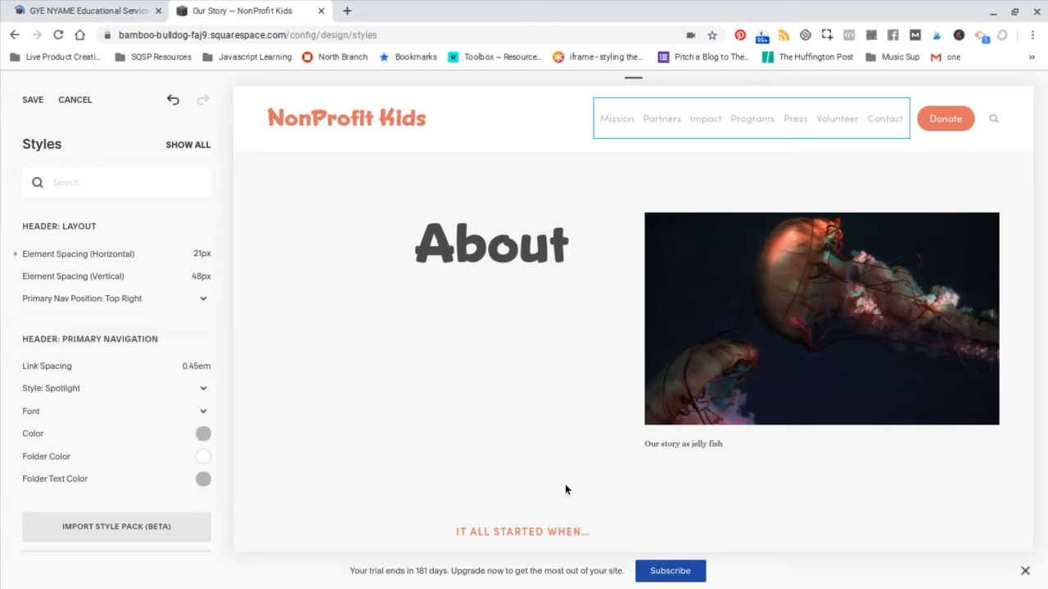
Step: Change the Body Text font used by the paragraph under "It all started when..." to Sofia Pro
scroll(565, 490, "down", 3)
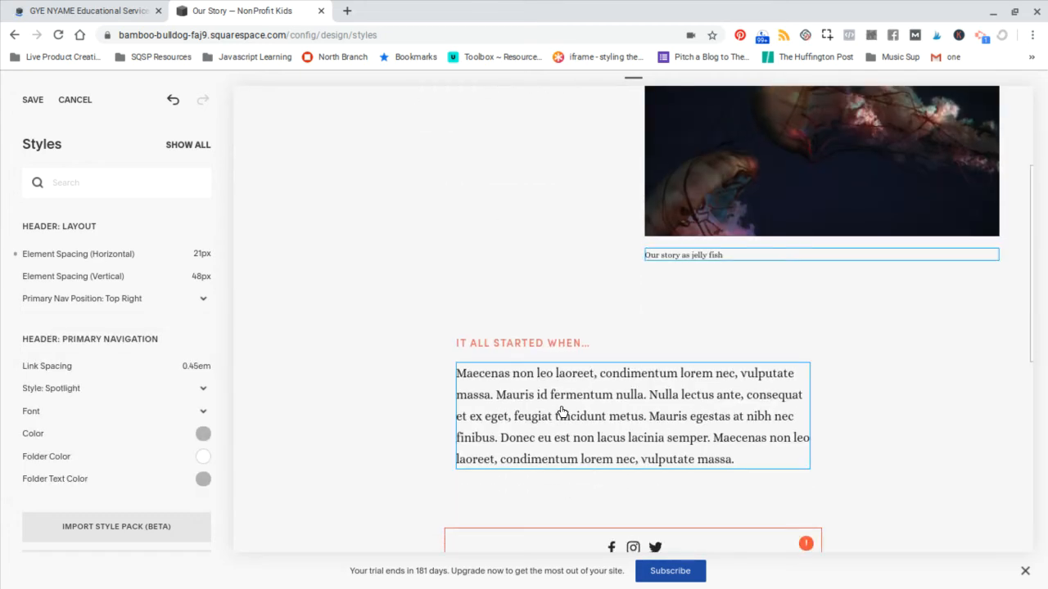
left_click(561, 412)
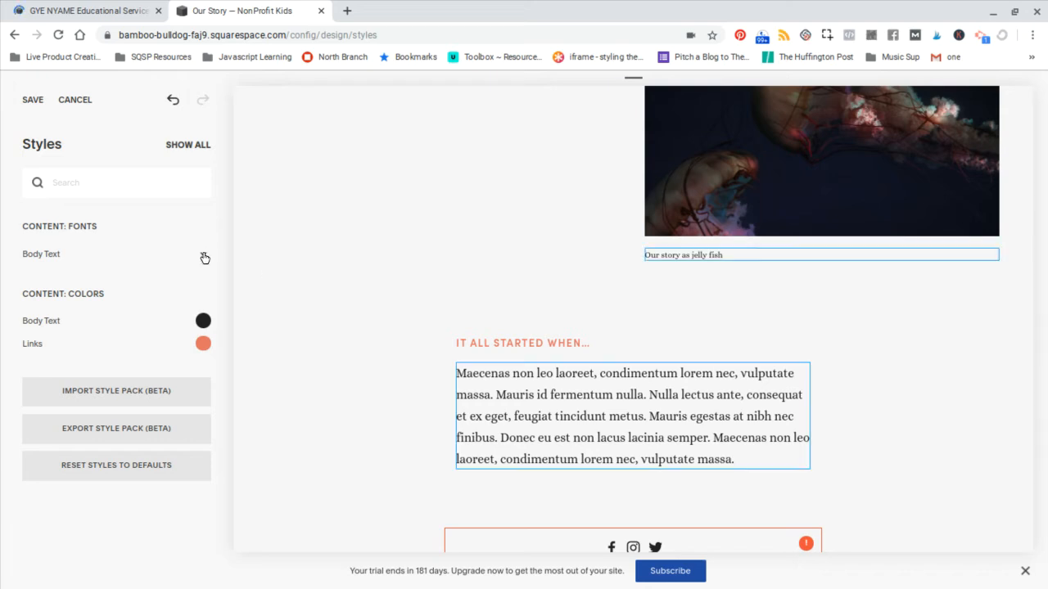
left_click(203, 255)
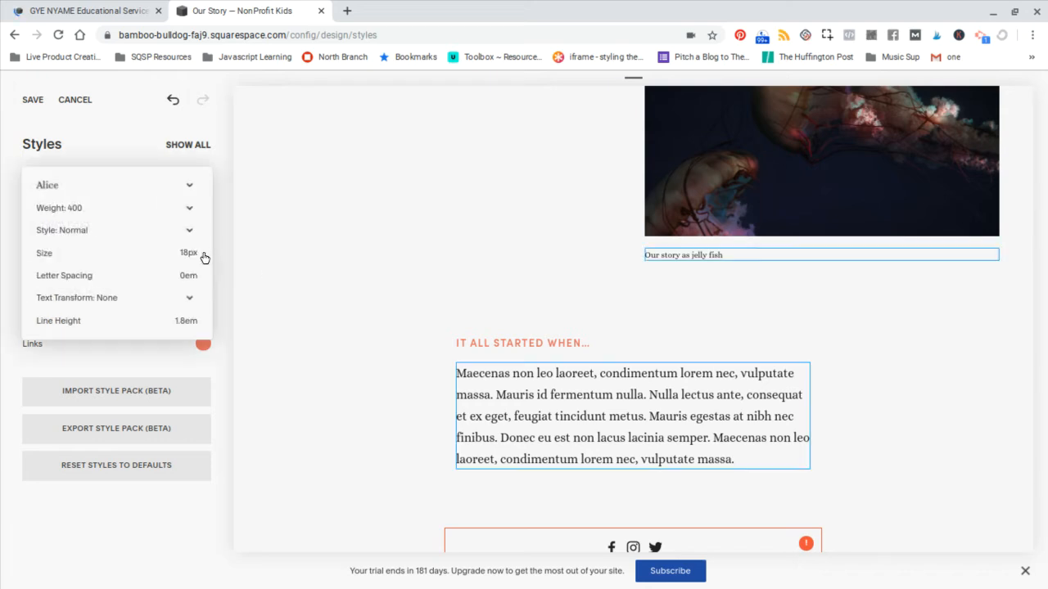
left_click(190, 187)
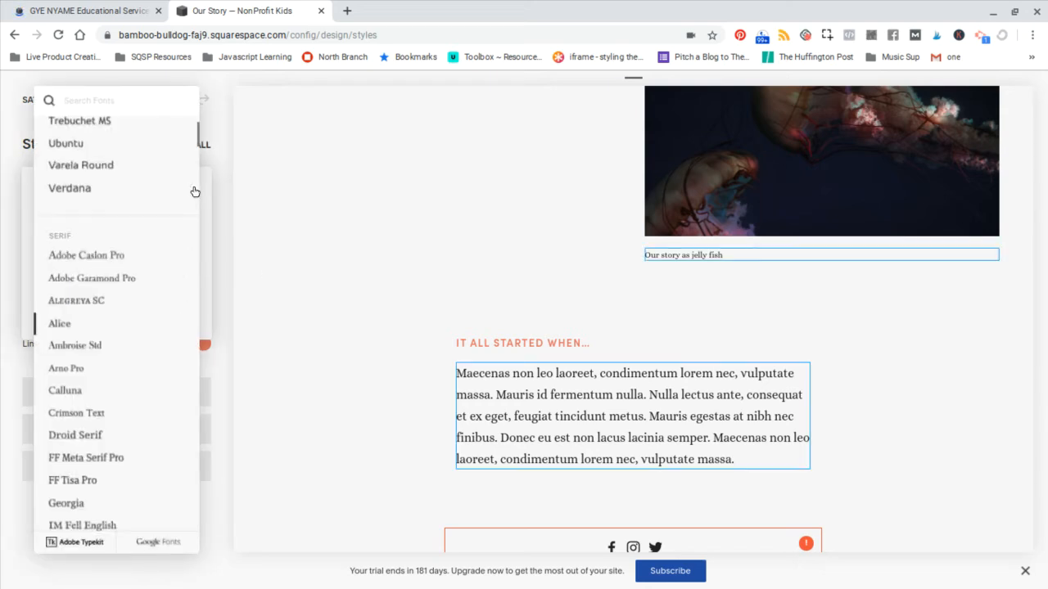
scroll(108, 253, "up", 10)
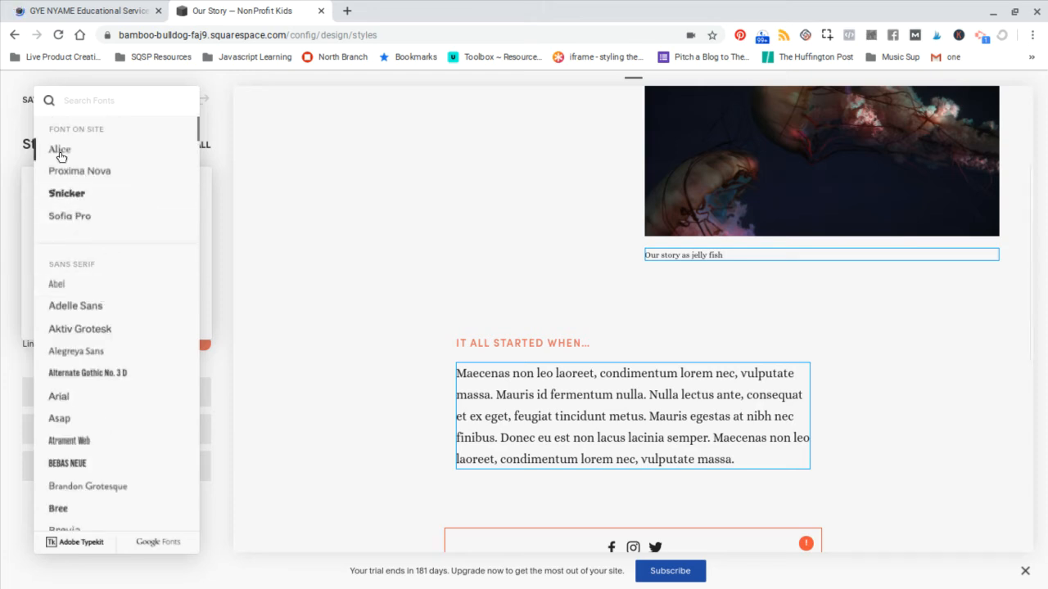
left_click(82, 218)
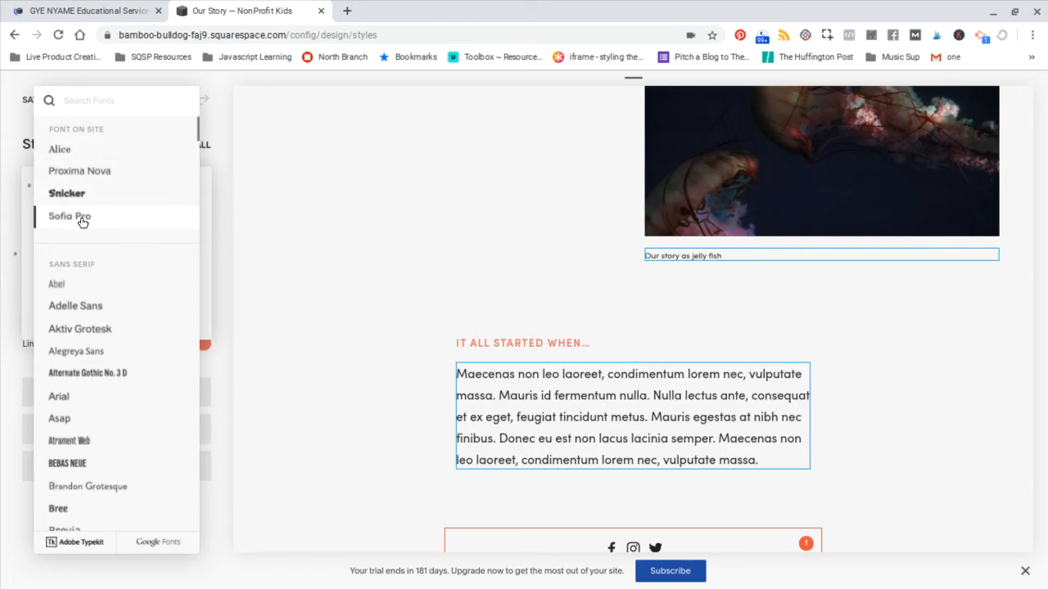
left_click(369, 336)
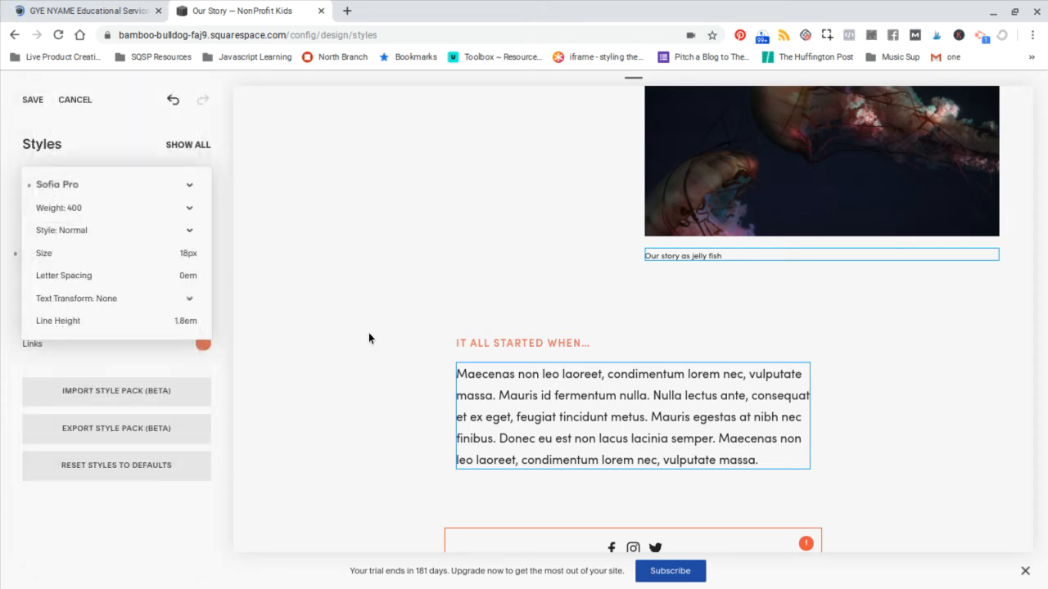
left_click(369, 338)
Step: Recolor the "NonProfit Kids" site title in the header to blue, hsl(229, 70%, 64%)
scroll(368, 338, "up", 3)
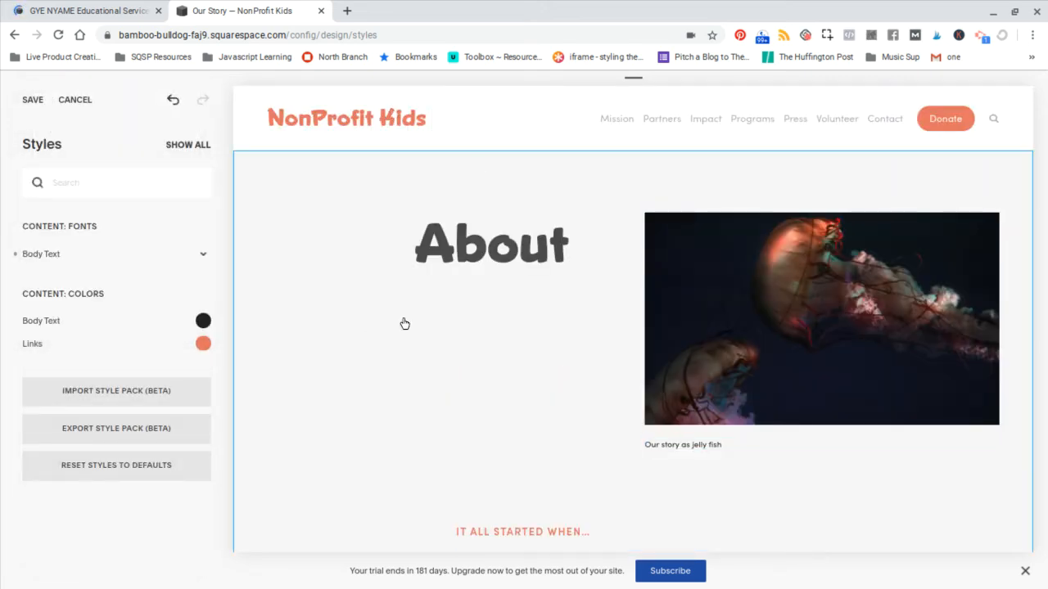
scroll(404, 324, "down", 3)
scroll(404, 324, "up", 3)
scroll(385, 369, "down", 5)
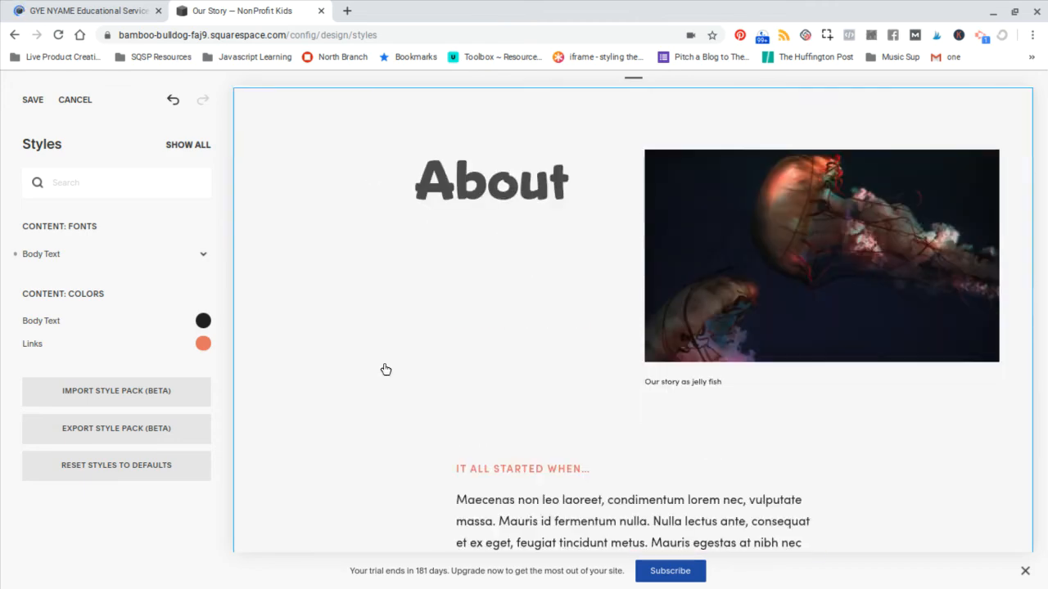
scroll(386, 369, "down", 3)
scroll(386, 368, "up", 10)
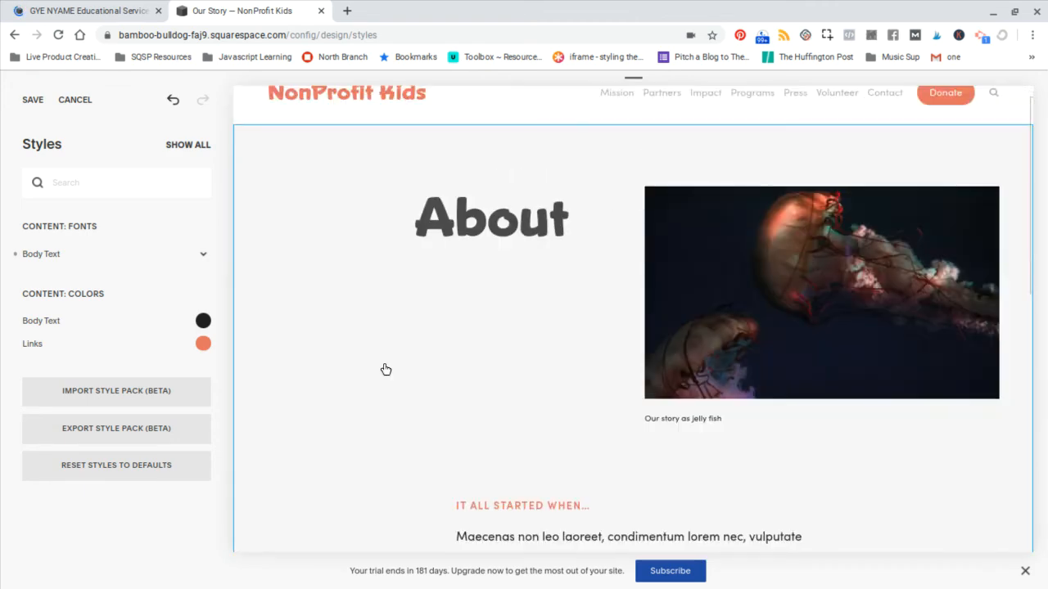
left_click(381, 123)
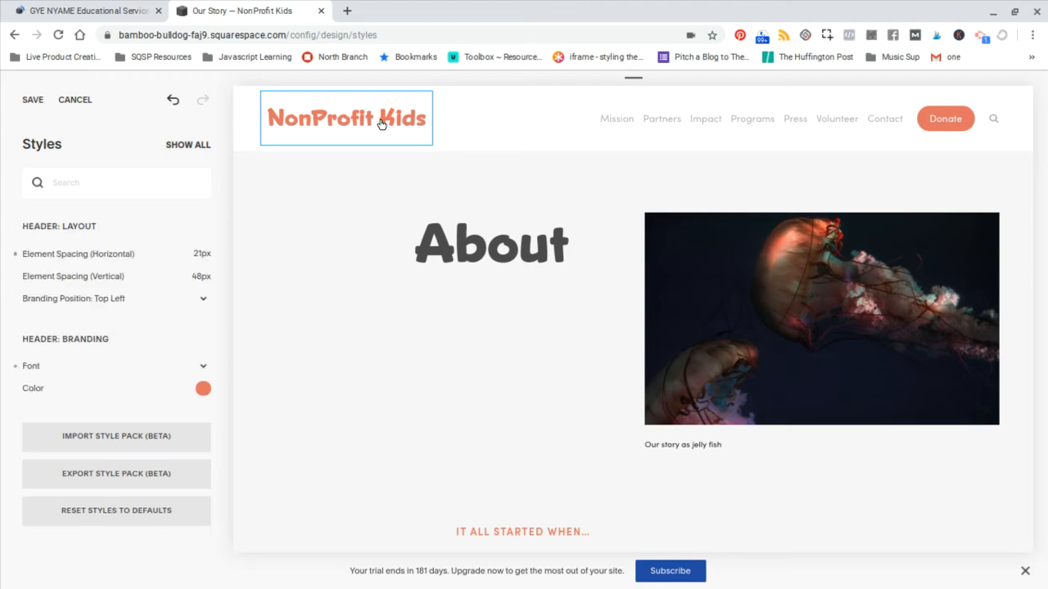
left_click(203, 389)
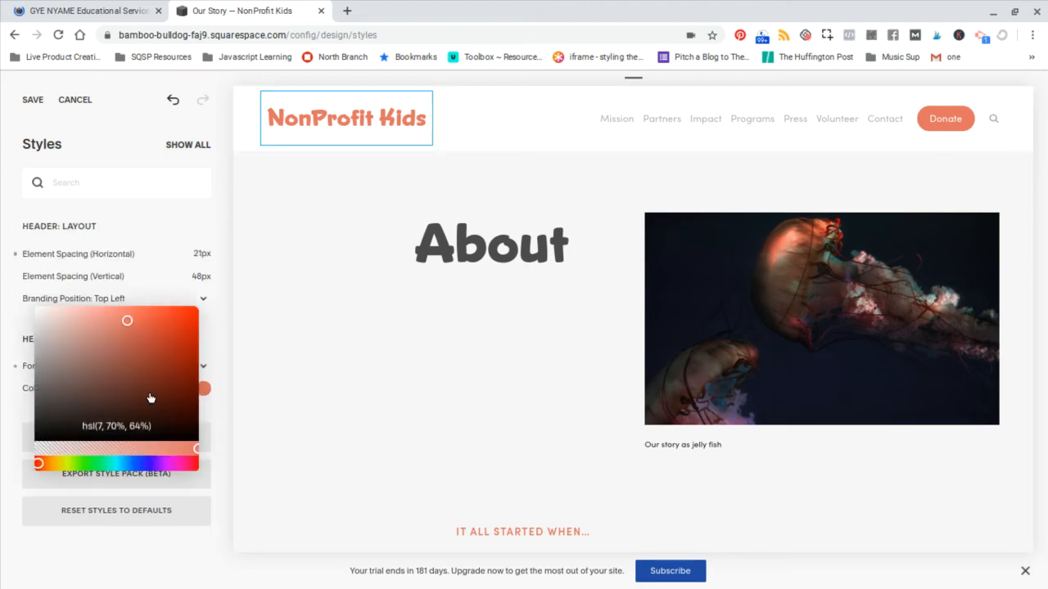
left_click(140, 464)
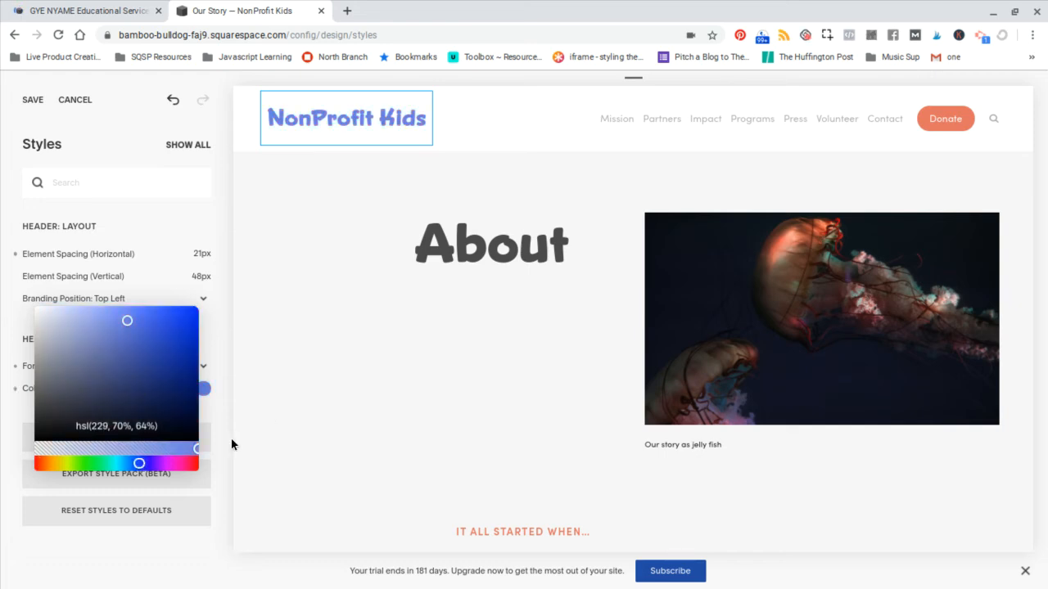
Step: Copy the site title's HSL color value and close its color picker
left_click(155, 426)
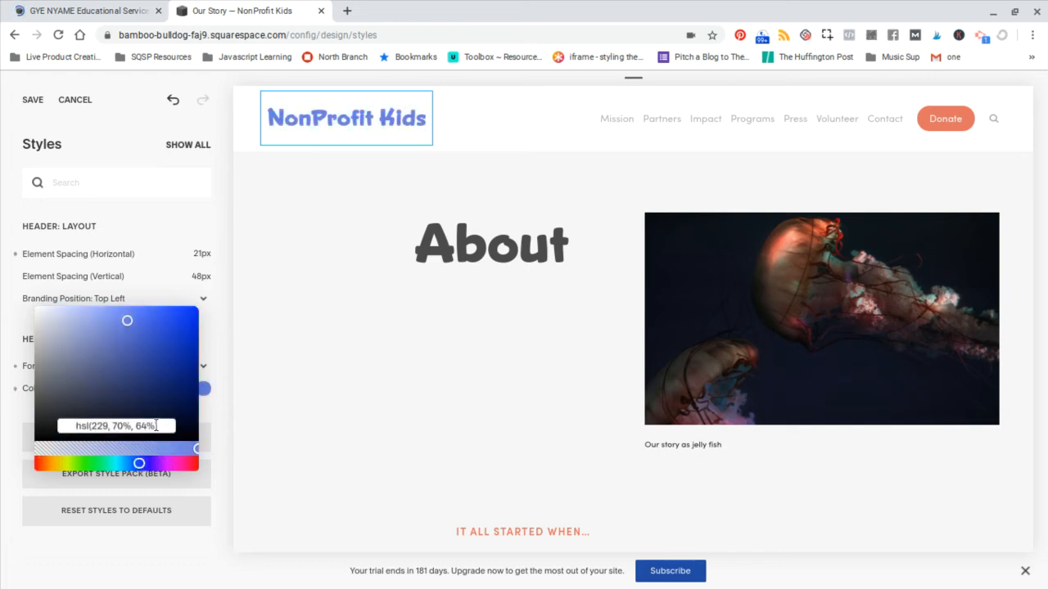
left_click_drag(161, 426, 73, 421)
key("ctrl+c")
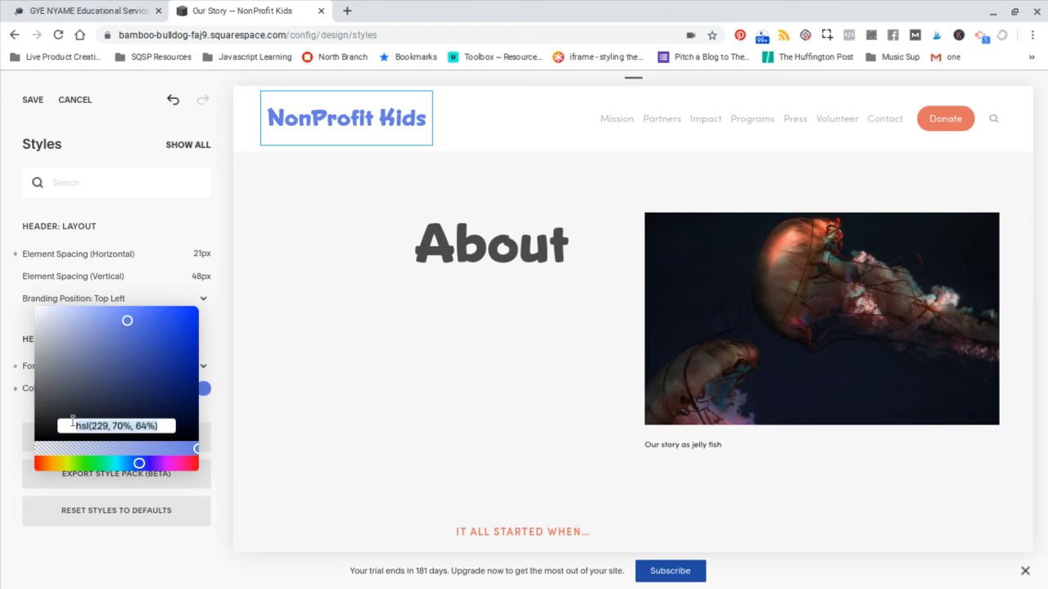
left_click(343, 386)
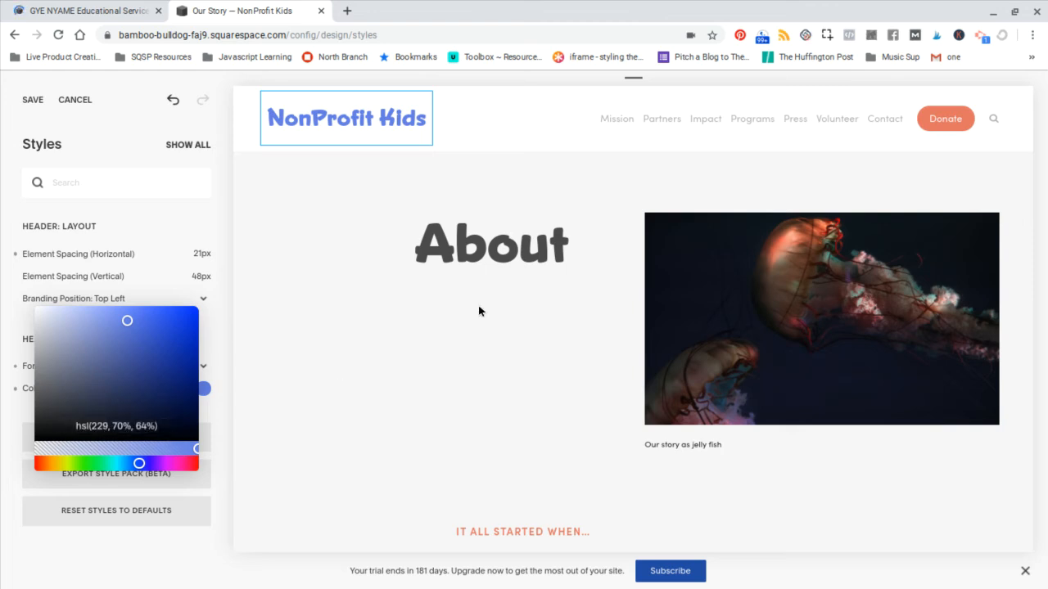
Step: Set the Donate button's color to the copied blue, hsl(229, 70%, 64%)
left_click(935, 117)
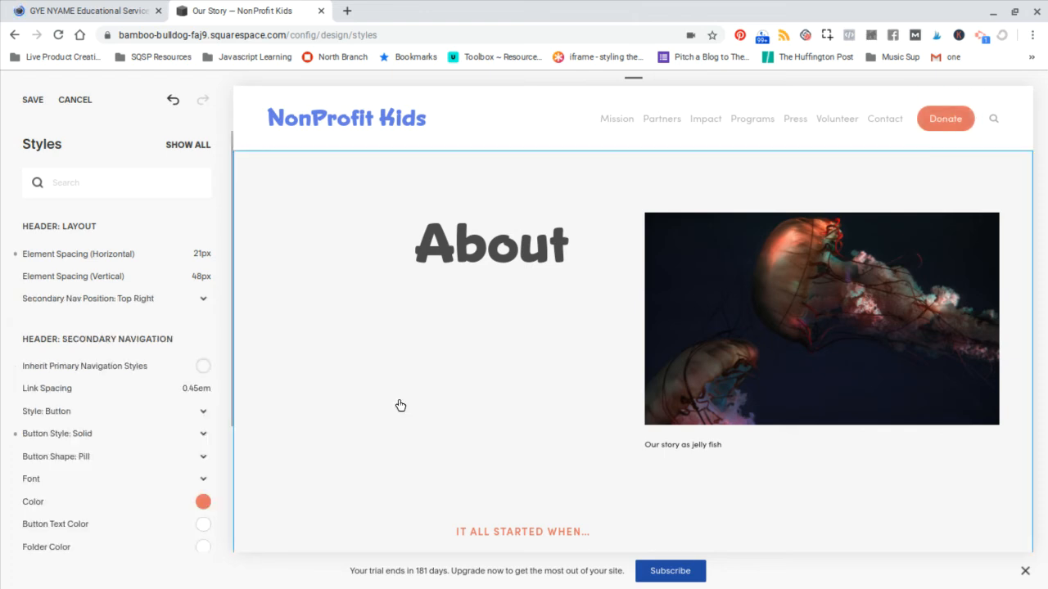
left_click(203, 501)
left_click(136, 530)
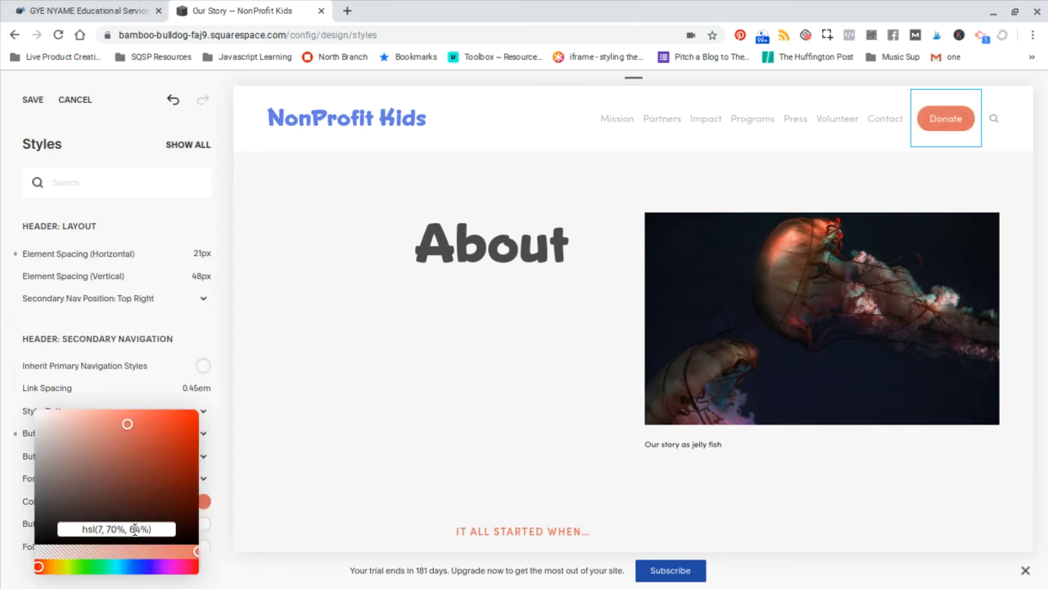
triple_click(135, 531)
key("ctrl+v")
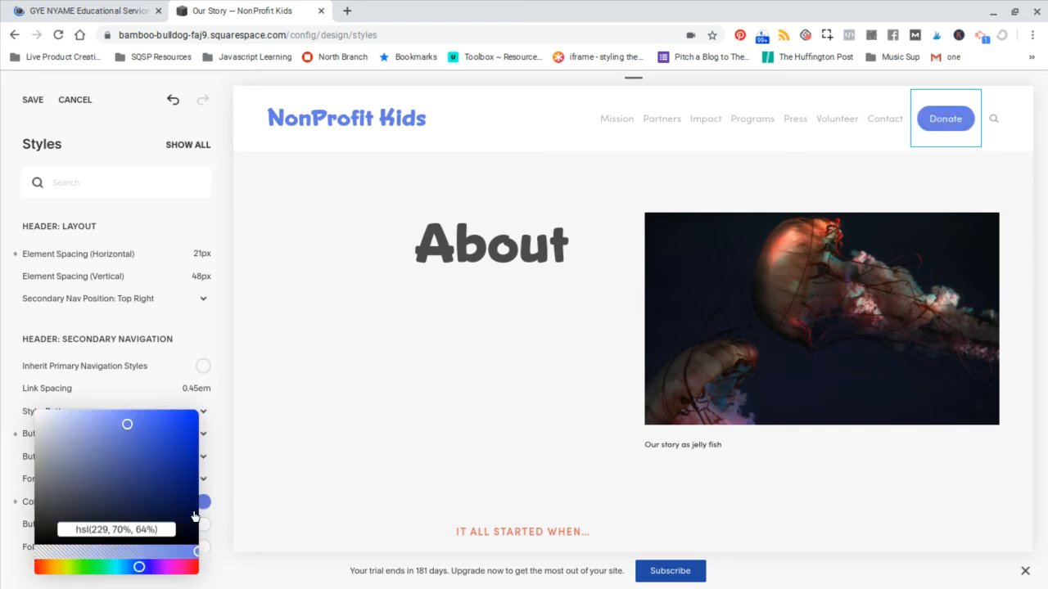
key("Return")
left_click(366, 414)
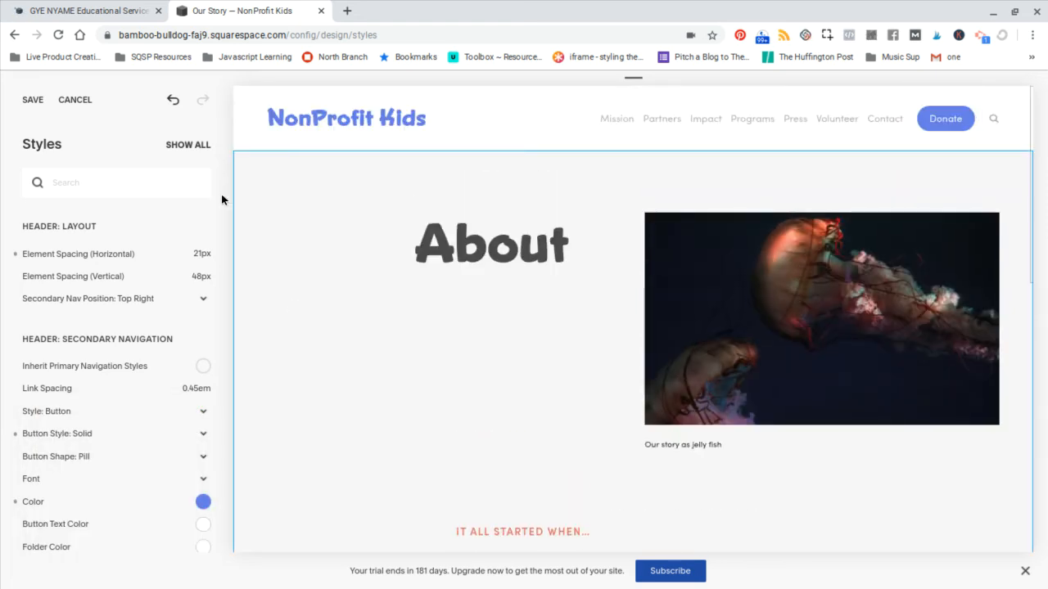
Step: Show all style options and set the secondary navigation's Folder Text Color to the copied blue, hsl(229, 70%, 64%)
left_click(182, 145)
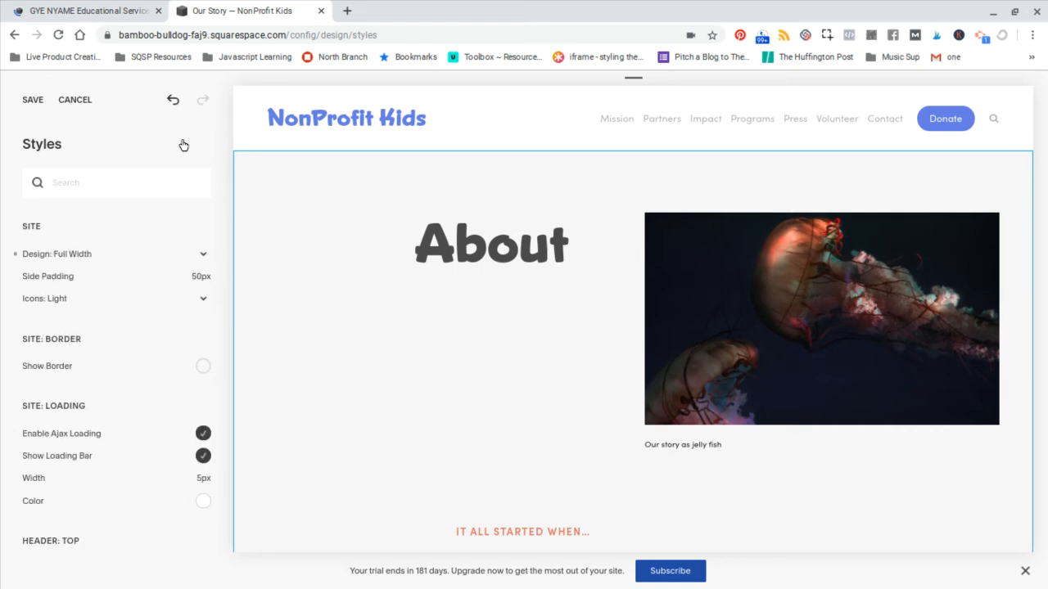
scroll(129, 339, "down", 4)
scroll(129, 339, "down", 6)
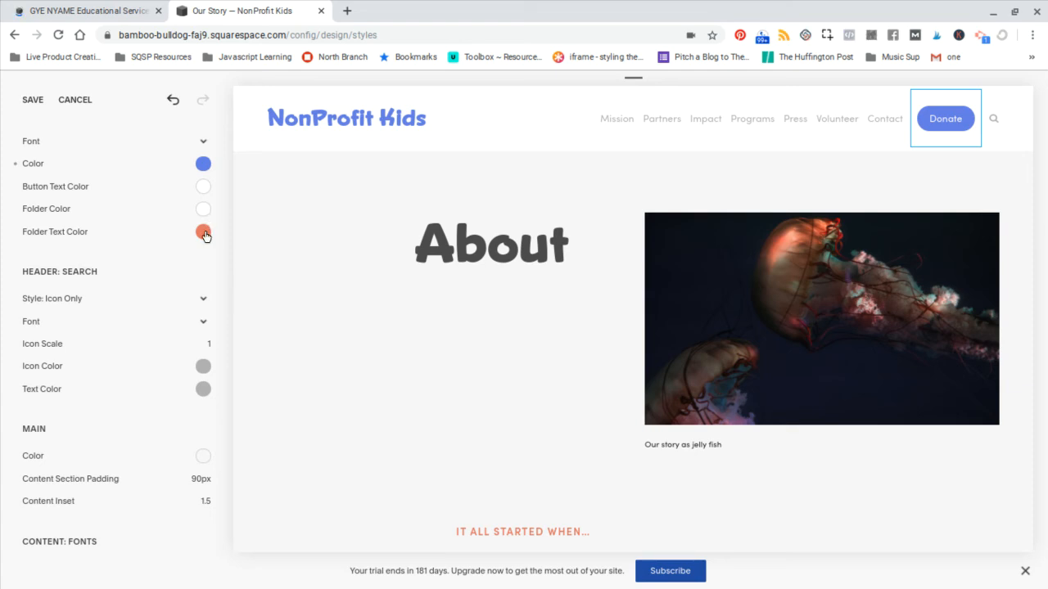
left_click(203, 232)
left_click(146, 270)
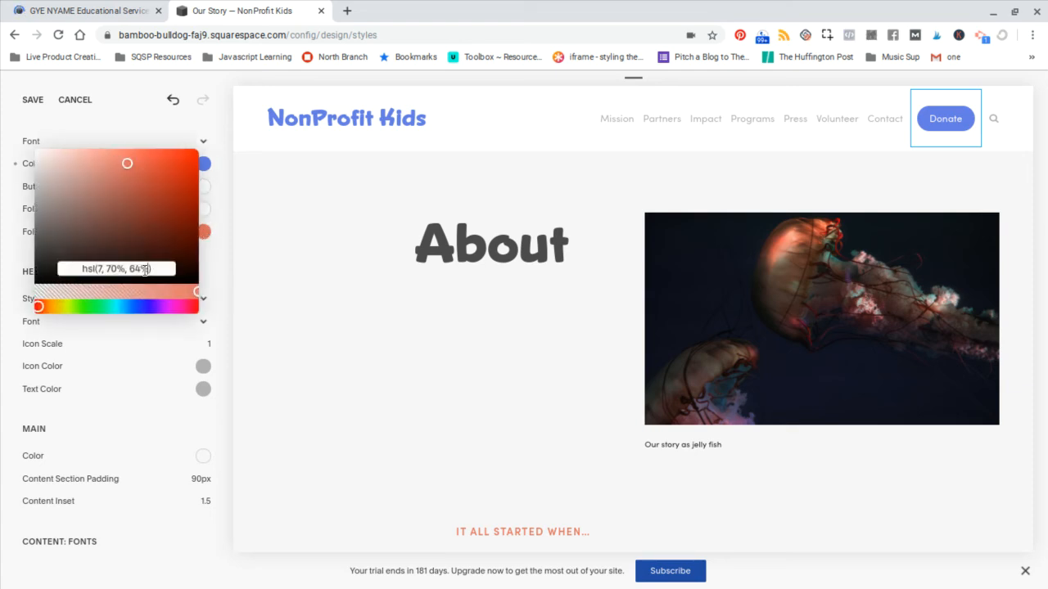
triple_click(145, 270)
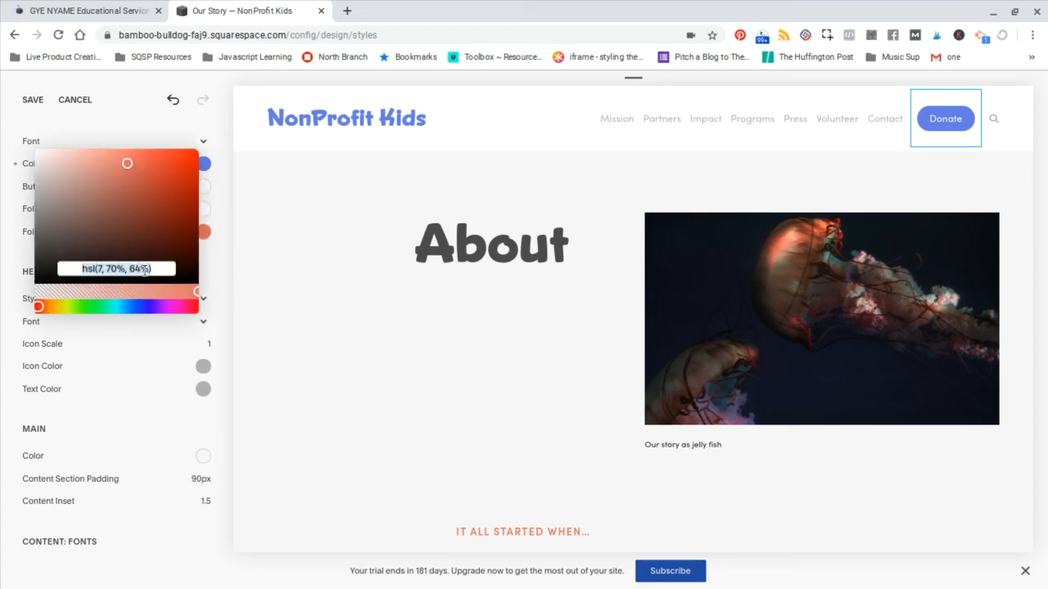
key("ctrl+v")
key("Return")
left_click(223, 261)
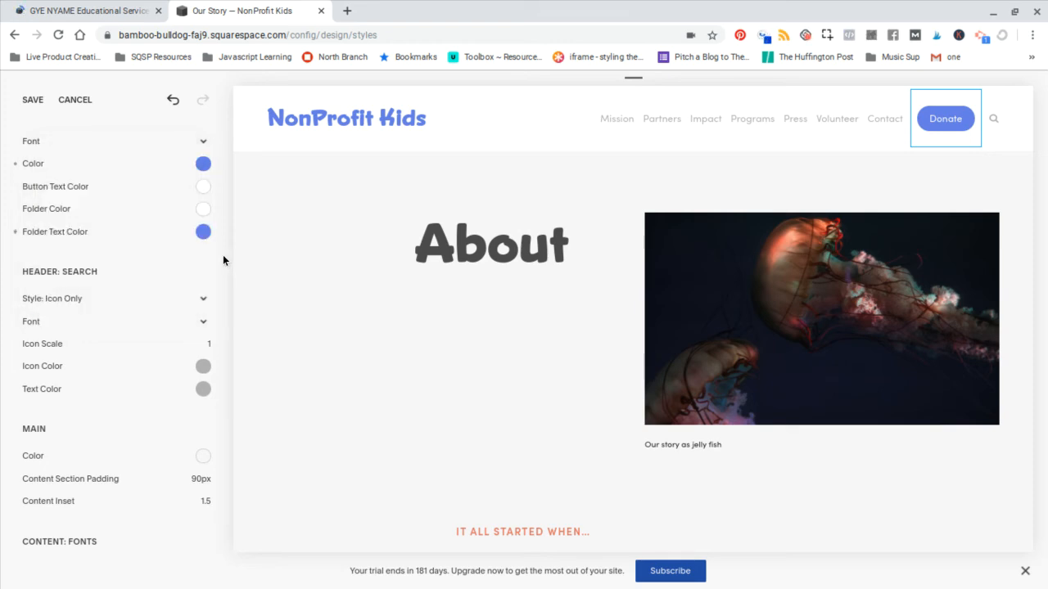
Step: Set the Heading 3 content color to the copied blue, hsl(229, 70%, 64%), and close its color picker
scroll(222, 260, "down", 5)
scroll(222, 255, "down", 2)
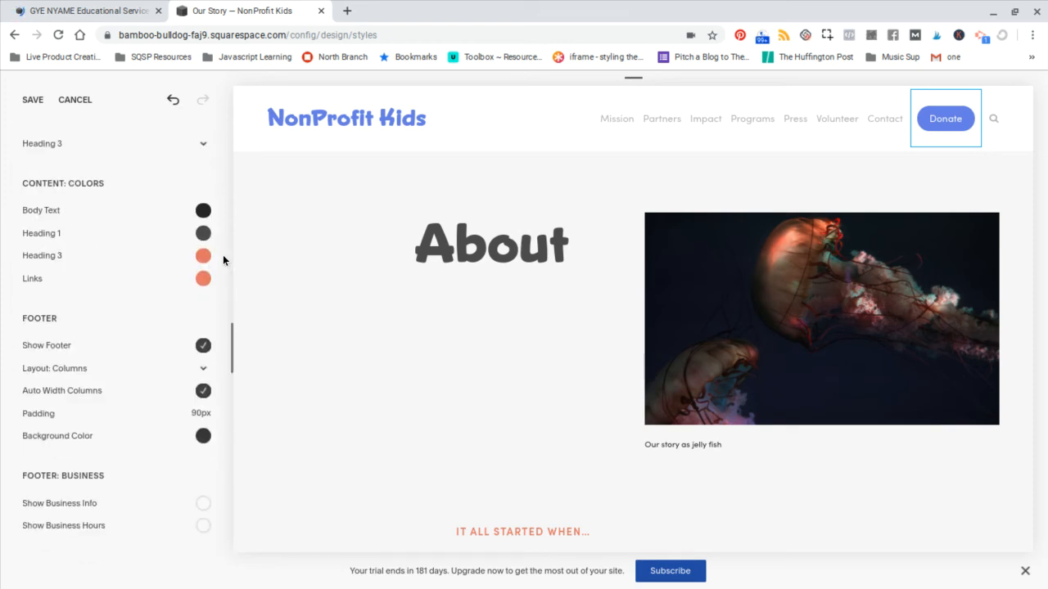
left_click(203, 259)
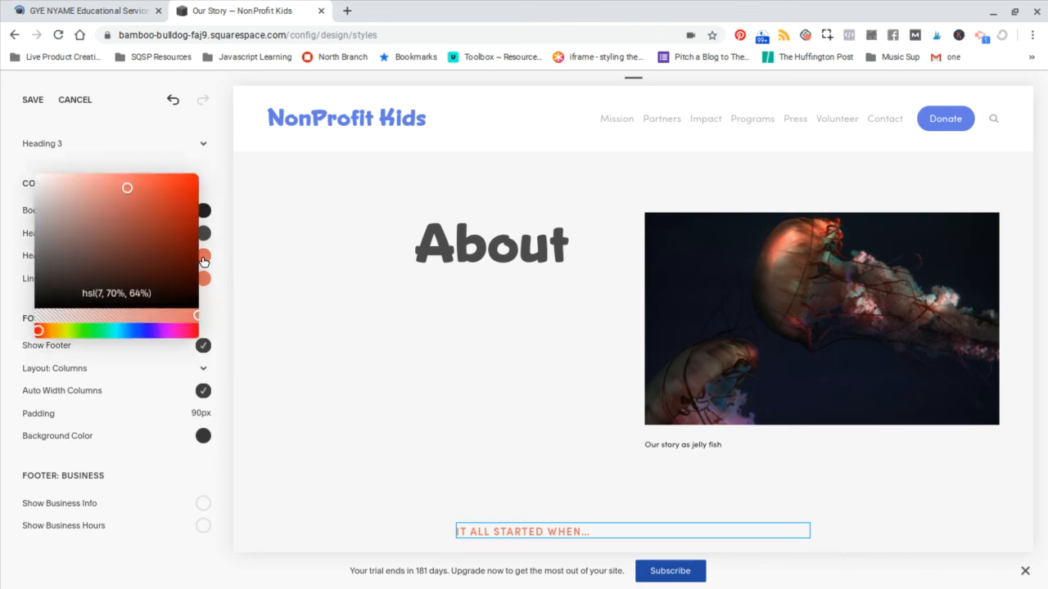
triple_click(141, 292)
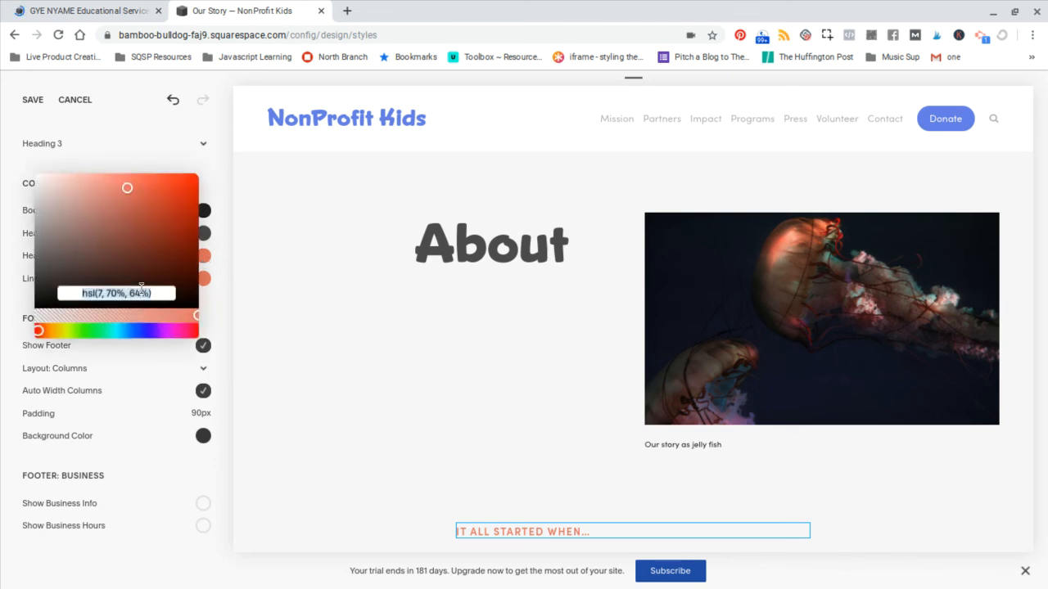
key("ctrl+v")
left_click(215, 307)
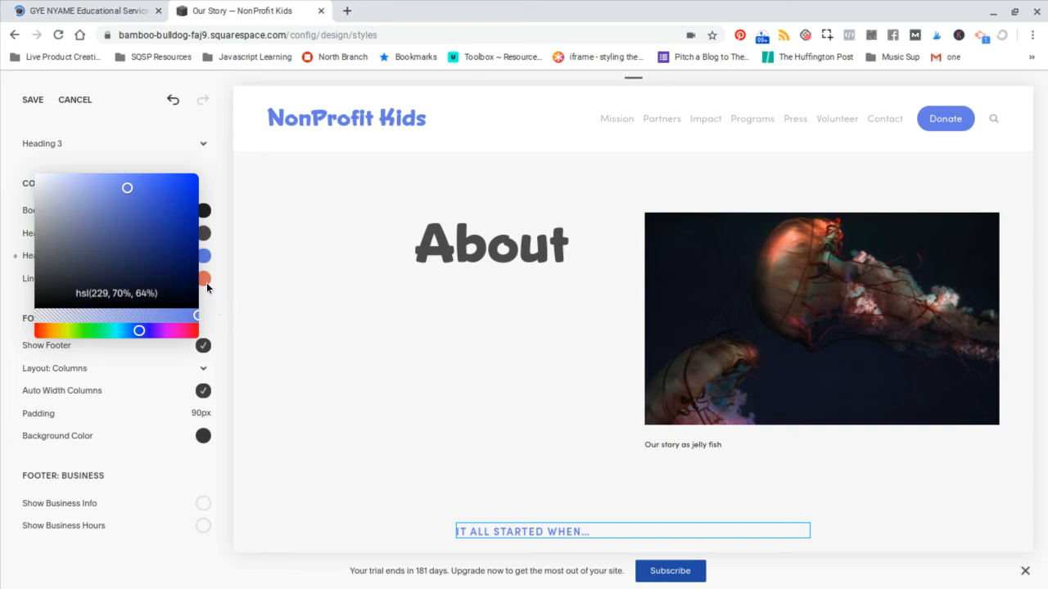
left_click(205, 283)
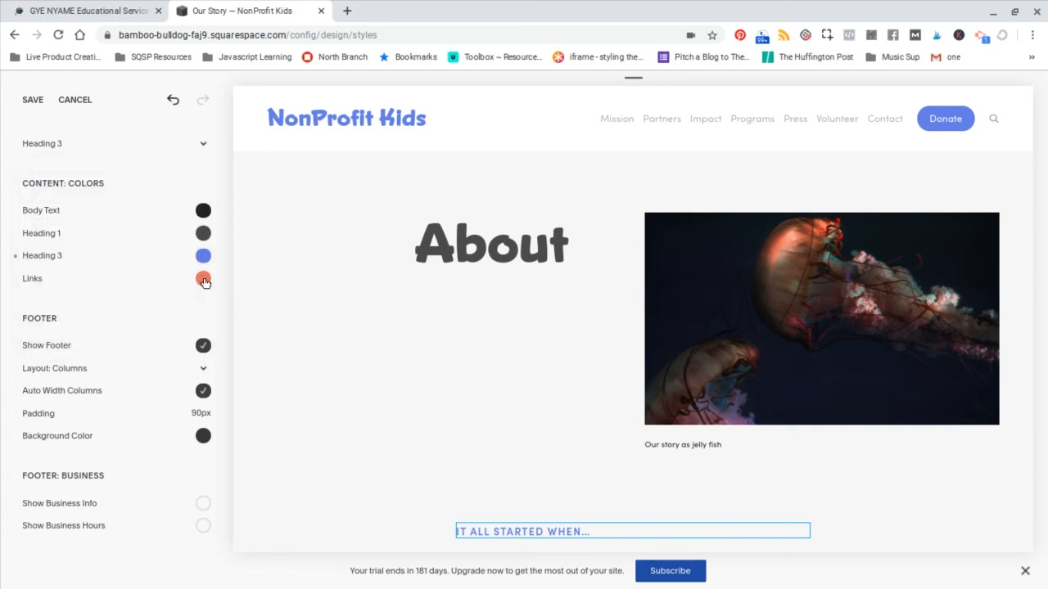
Step: Set the content Links color to the copied blue, hsl(229, 70%, 64%), and close its color picker
left_click(205, 282)
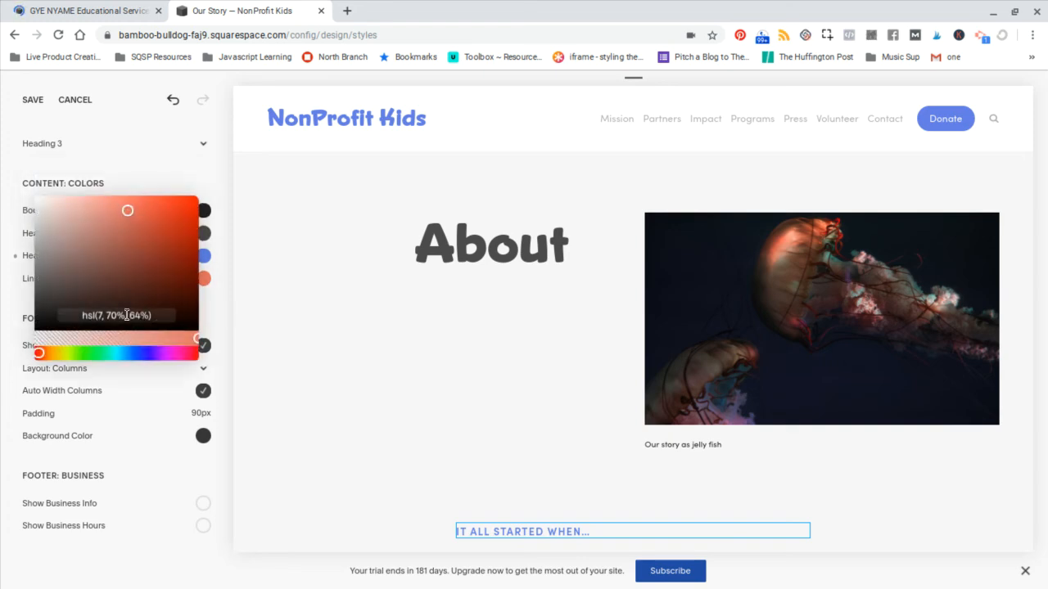
left_click(126, 315)
key("ctrl+v")
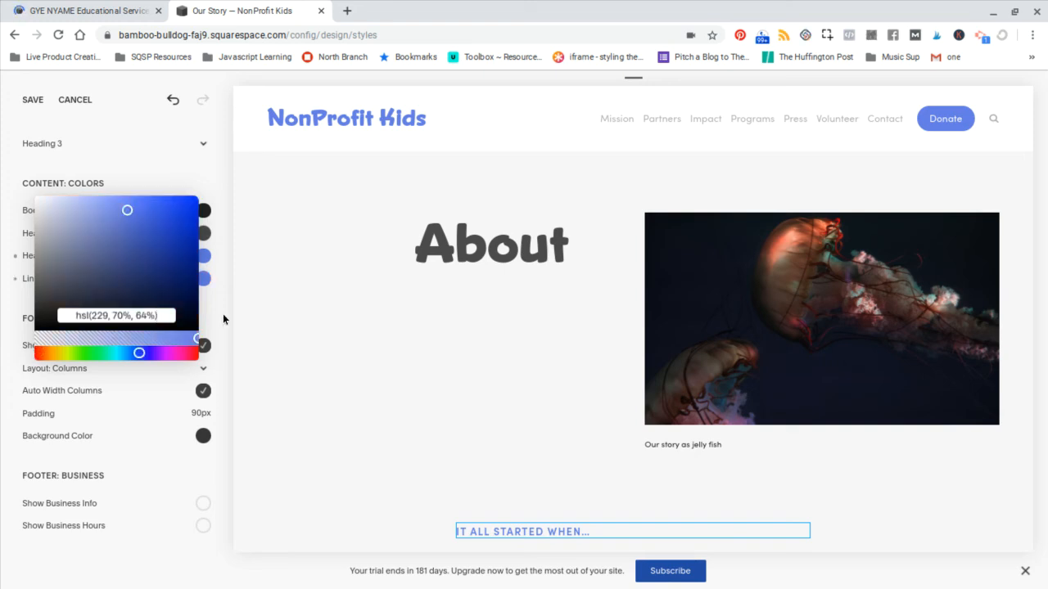
key("Return")
left_click(217, 318)
Step: Look through the remaining footer, mobile, newsletter block and button style options for leftover orange accents
scroll(217, 318, "down", 3)
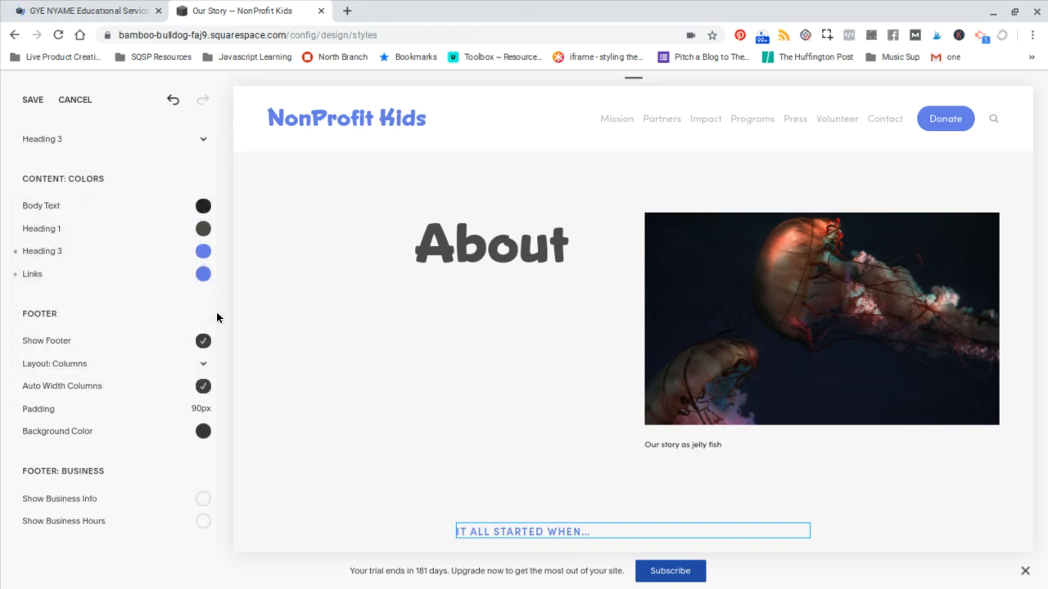
scroll(217, 317, "down", 5)
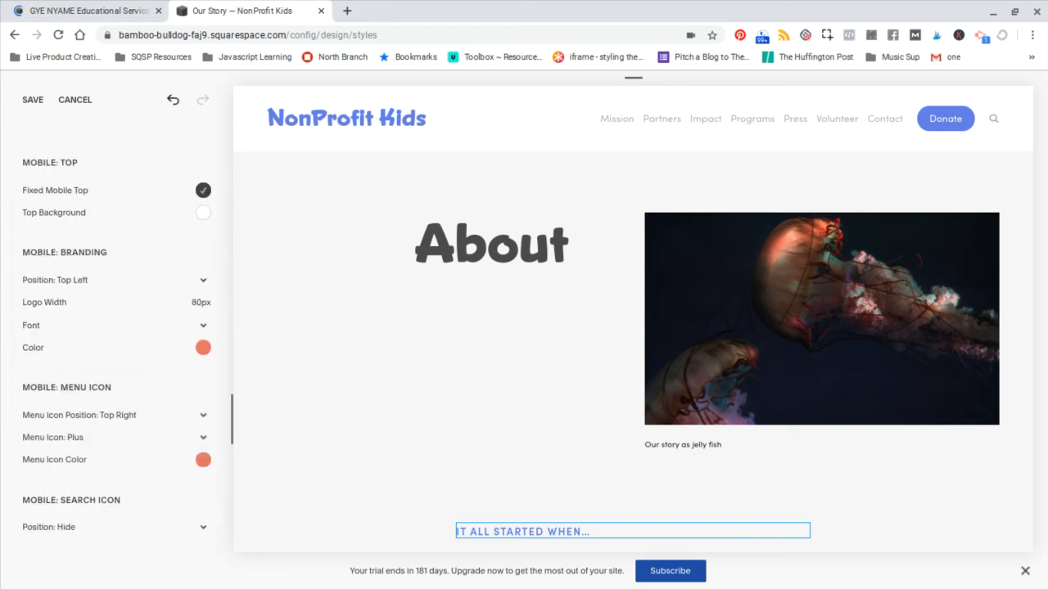
scroll(139, 273, "down", 2)
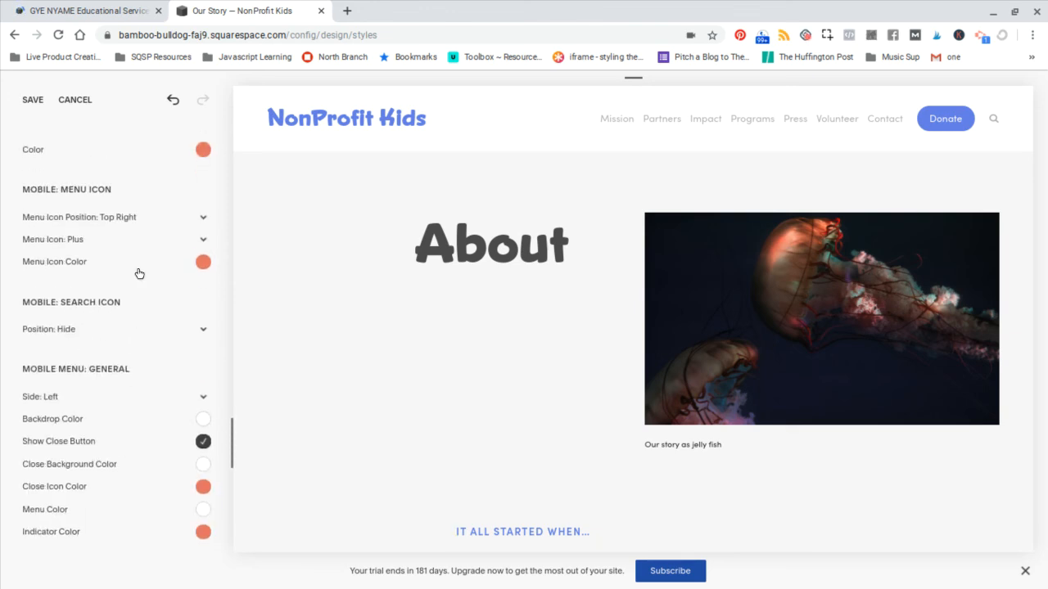
scroll(125, 350, "down", 4)
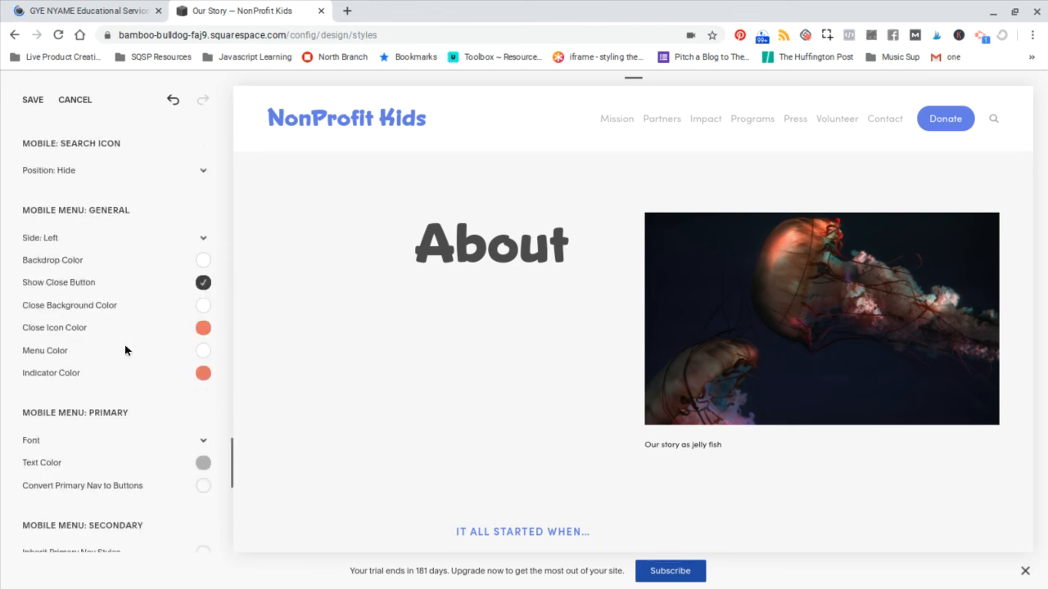
scroll(116, 340, "down", 5)
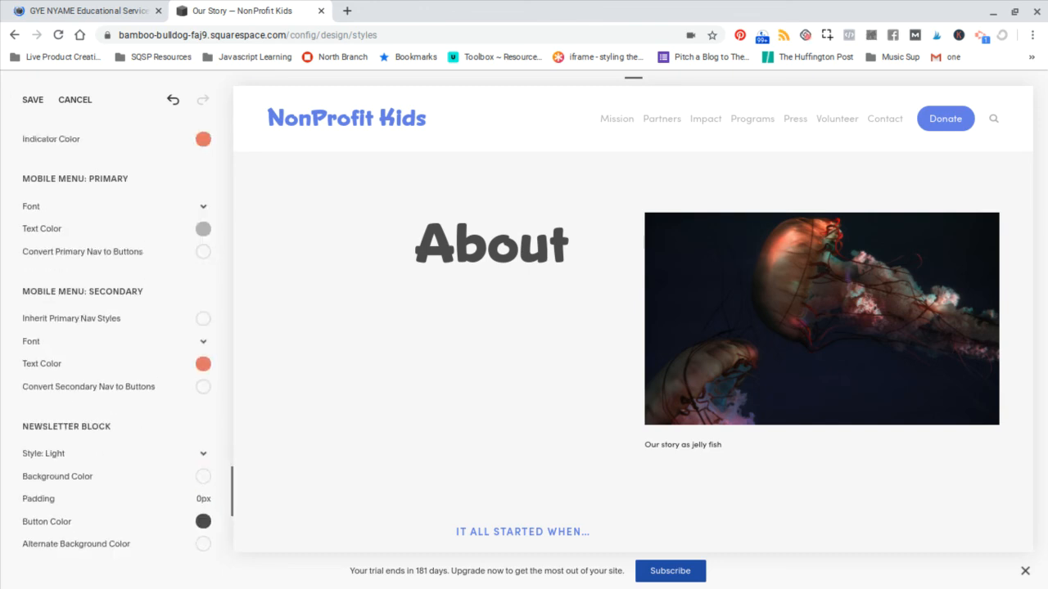
scroll(117, 344, "down", 3)
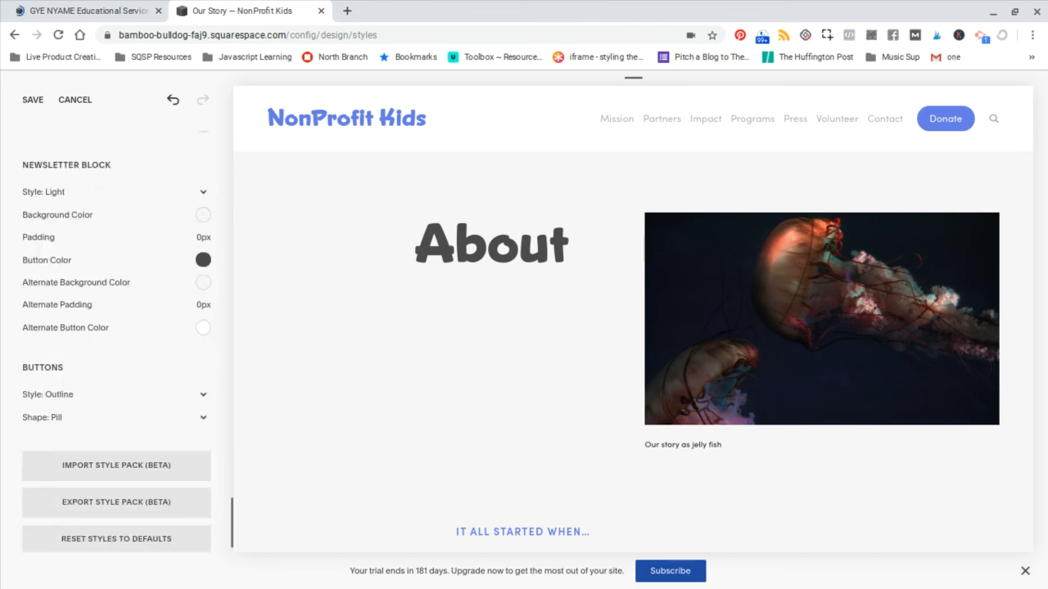
Step: Show the footer's style options and set its Background Color to bright red, hsl(0, 100%, 50%)
scroll(406, 375, "down", 4)
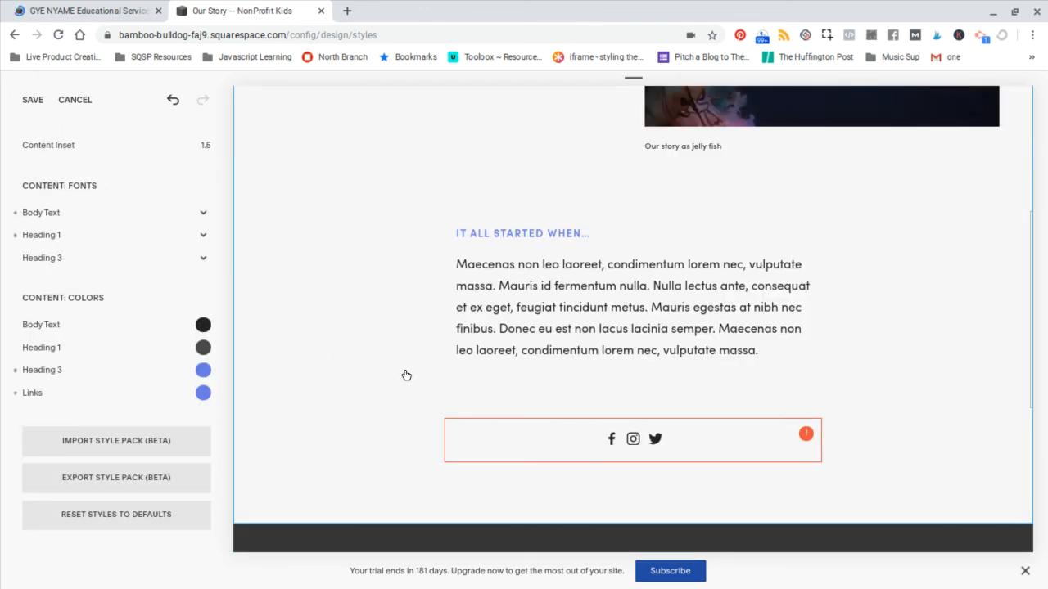
scroll(406, 375, "down", 4)
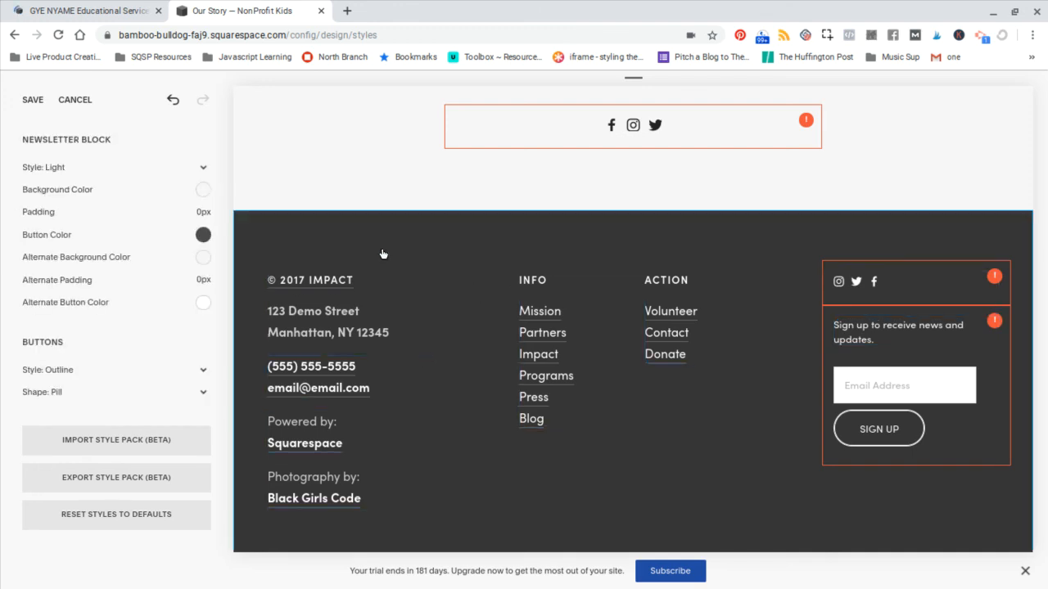
mouse_move(198, 209)
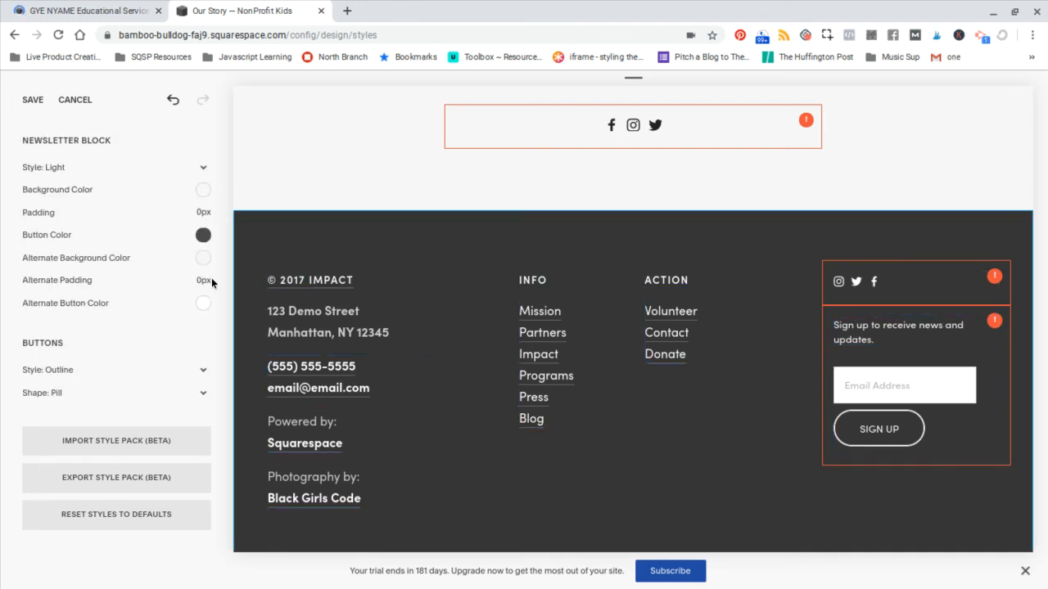
scroll(112, 297, "up", 5)
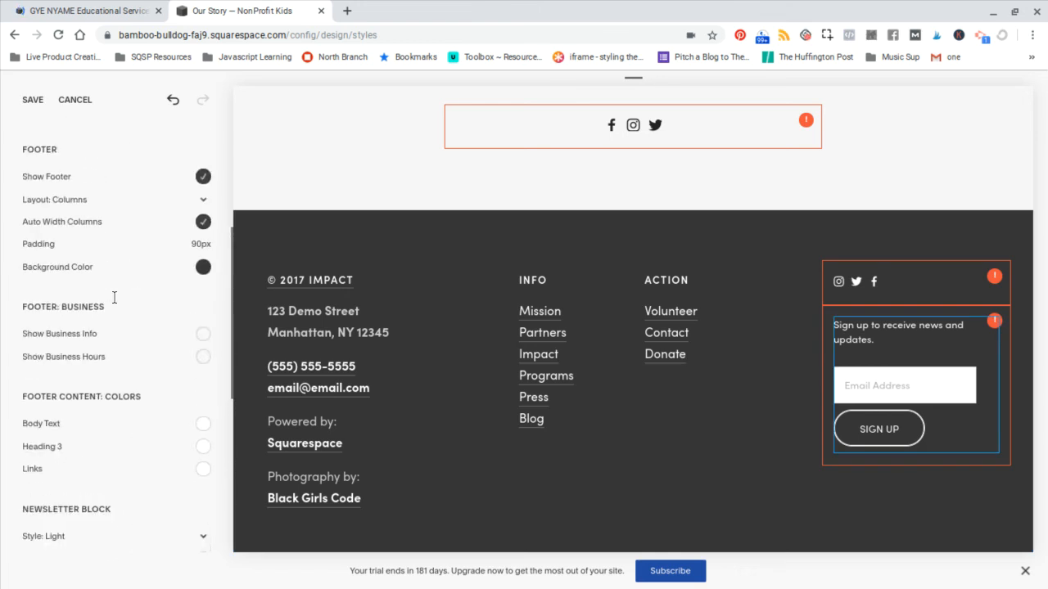
scroll(114, 297, "up", 1)
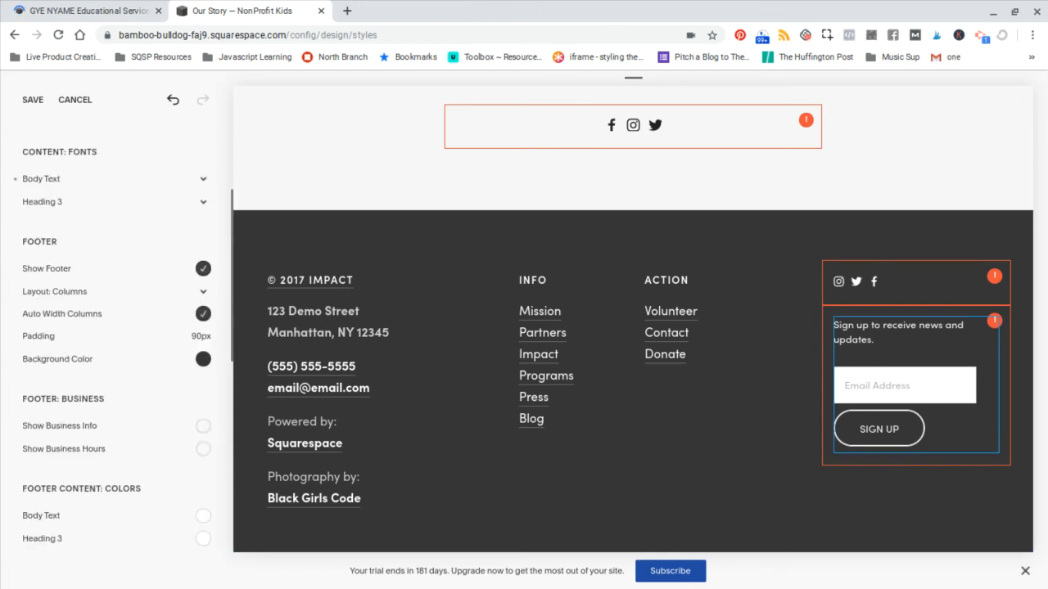
left_click(203, 361)
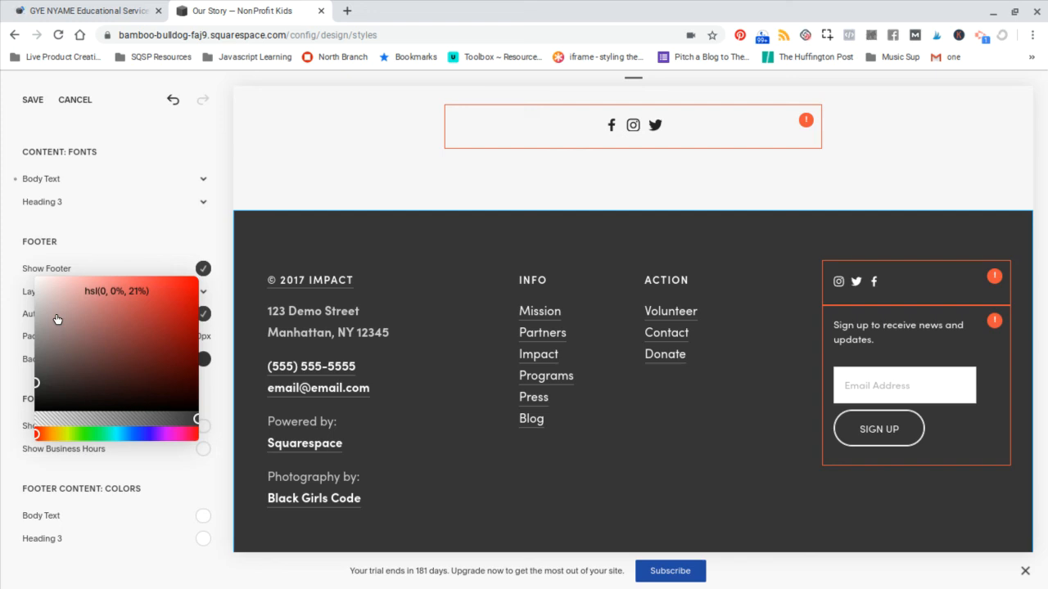
left_click(196, 289)
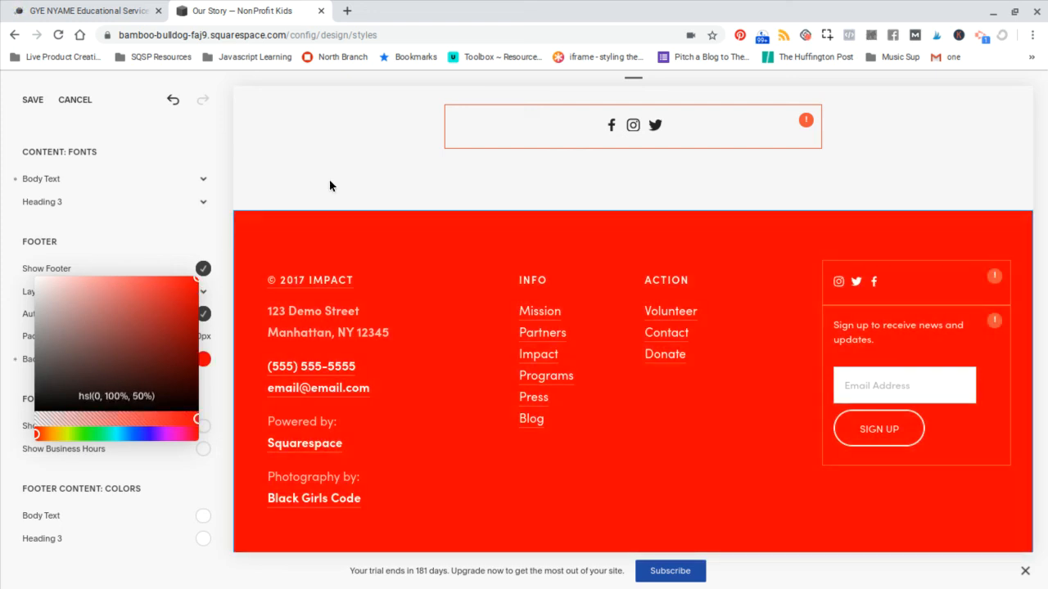
left_click(332, 187)
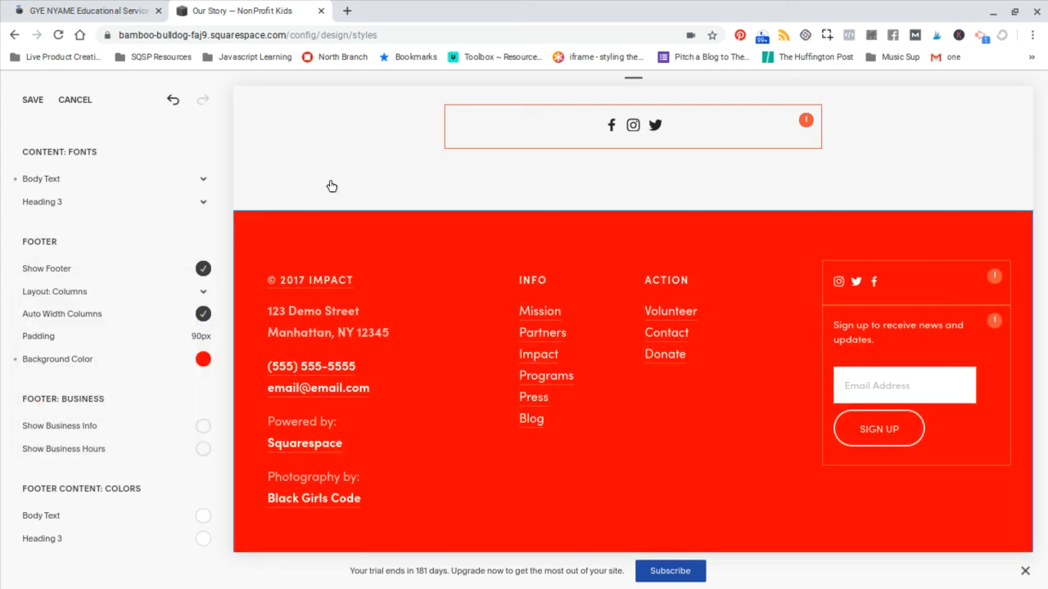
Step: Show the main content area's style options and set the Main Color to white, hsl(127, 0%, 100%)
scroll(331, 187, "up", 15)
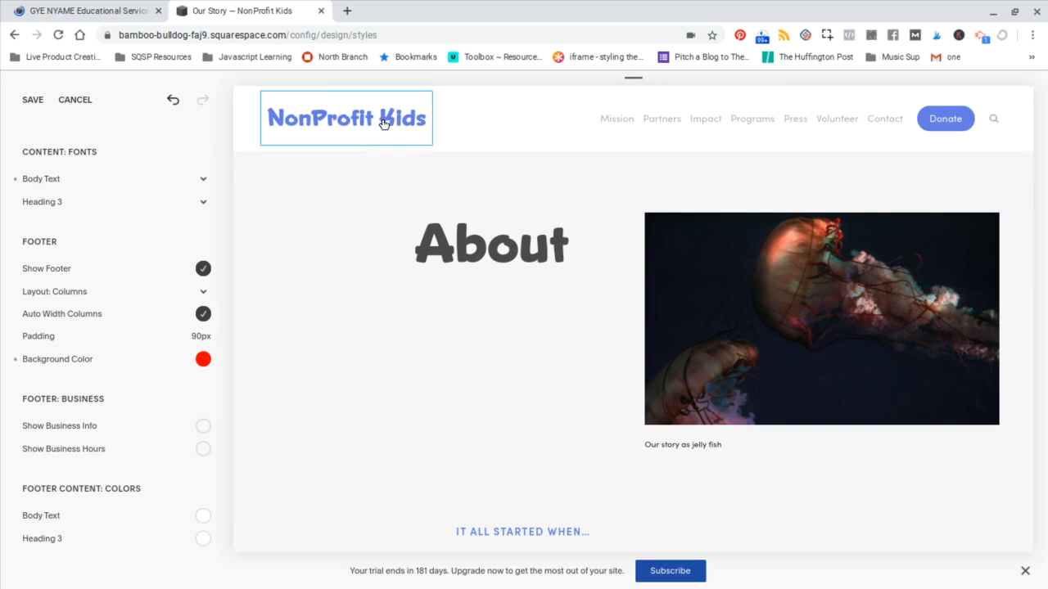
left_click(307, 282)
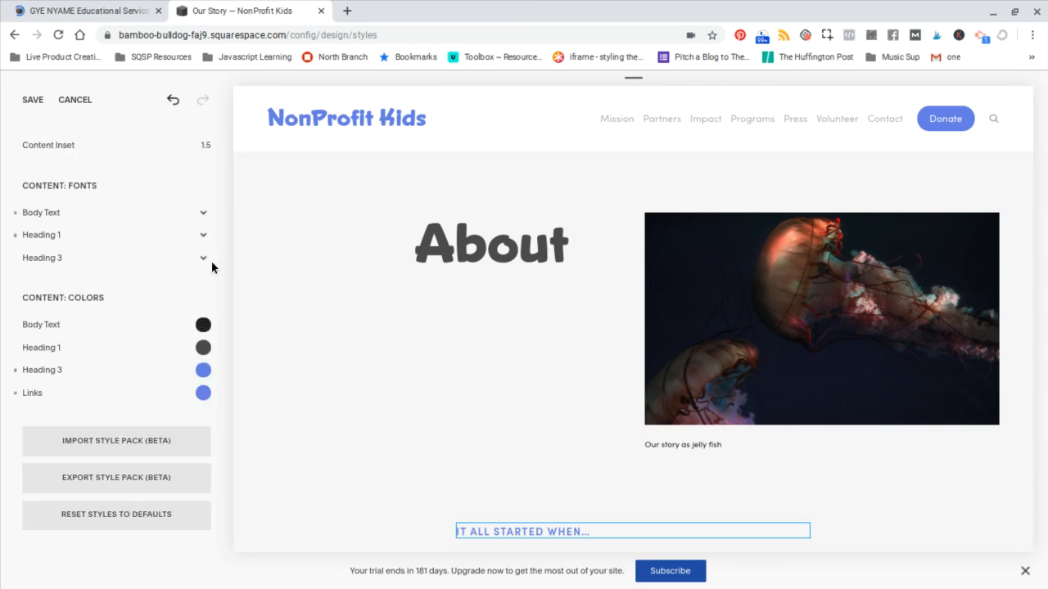
scroll(156, 224, "up", 2)
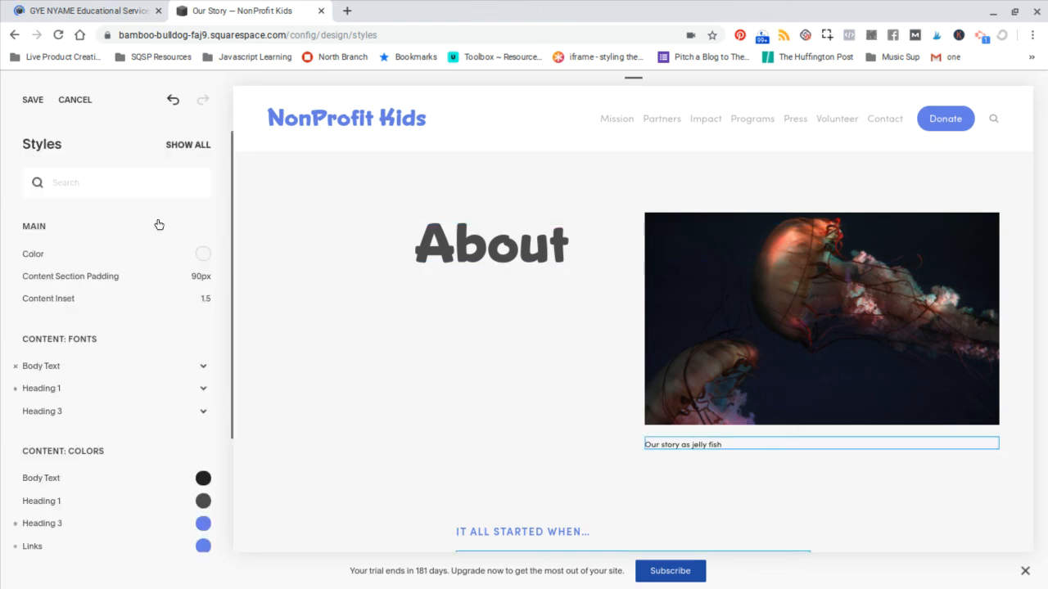
left_click(204, 255)
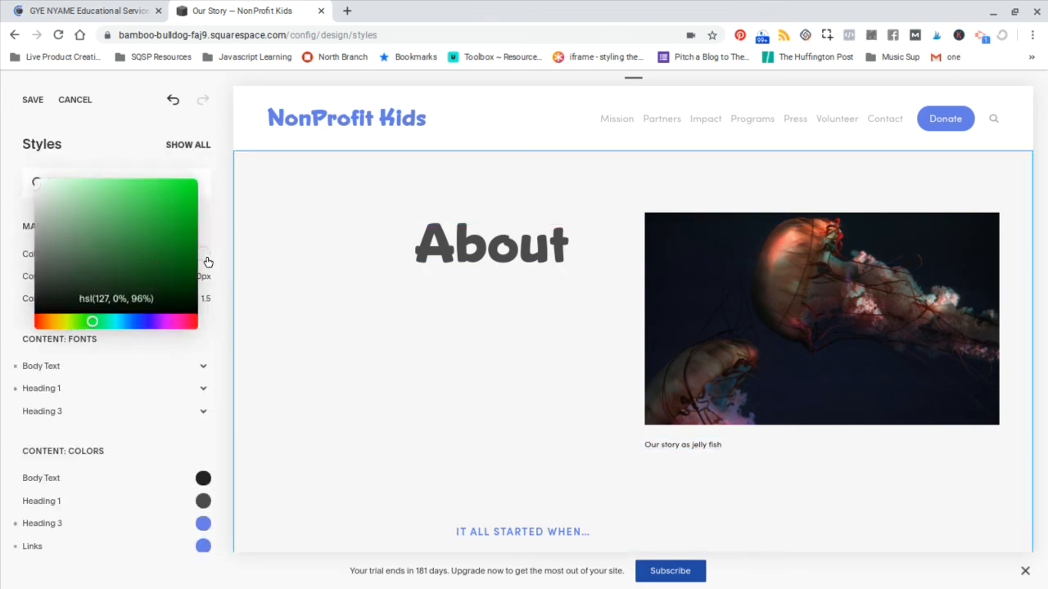
left_click(40, 187)
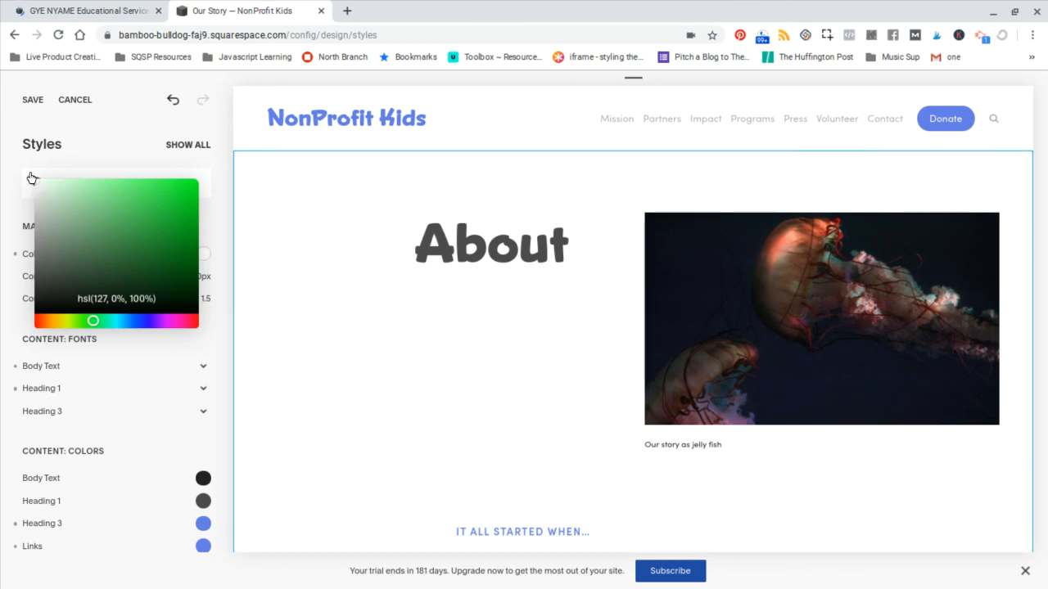
left_click(13, 230)
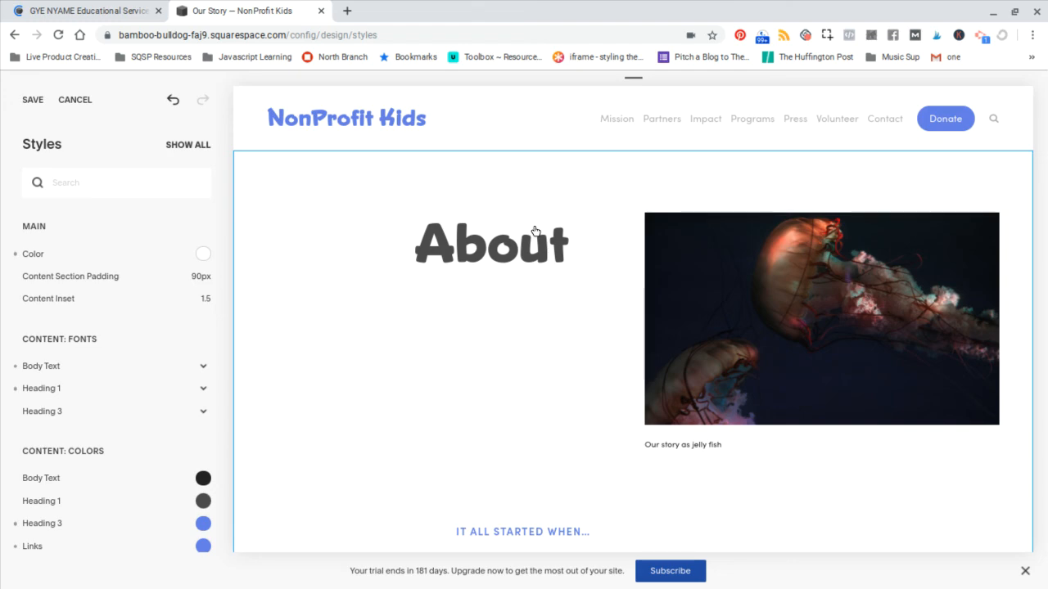
Step: Show the style options for the "It all started when..." heading and review the restyled About page
scroll(534, 232, "down", 3)
left_click(475, 269)
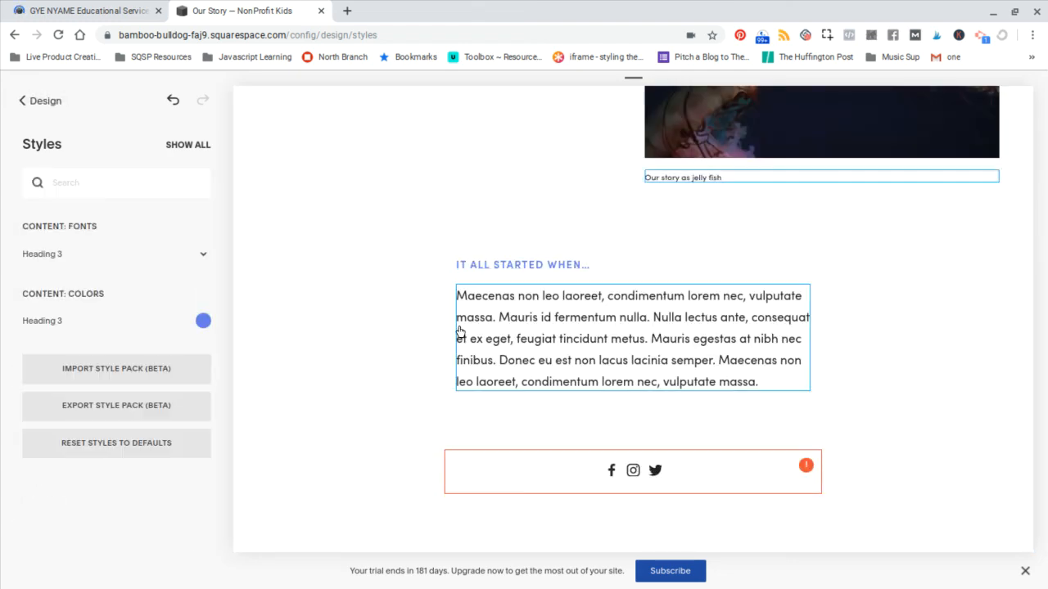
scroll(460, 332, "up", 3)
scroll(460, 332, "down", 4)
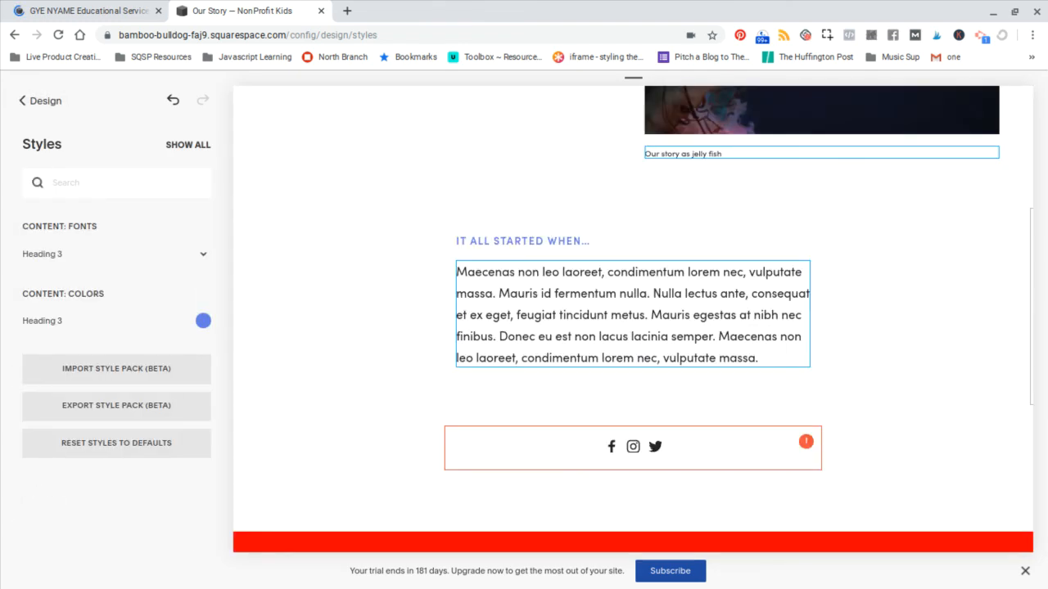
scroll(632, 327, "down", 1)
scroll(632, 328, "up", 2)
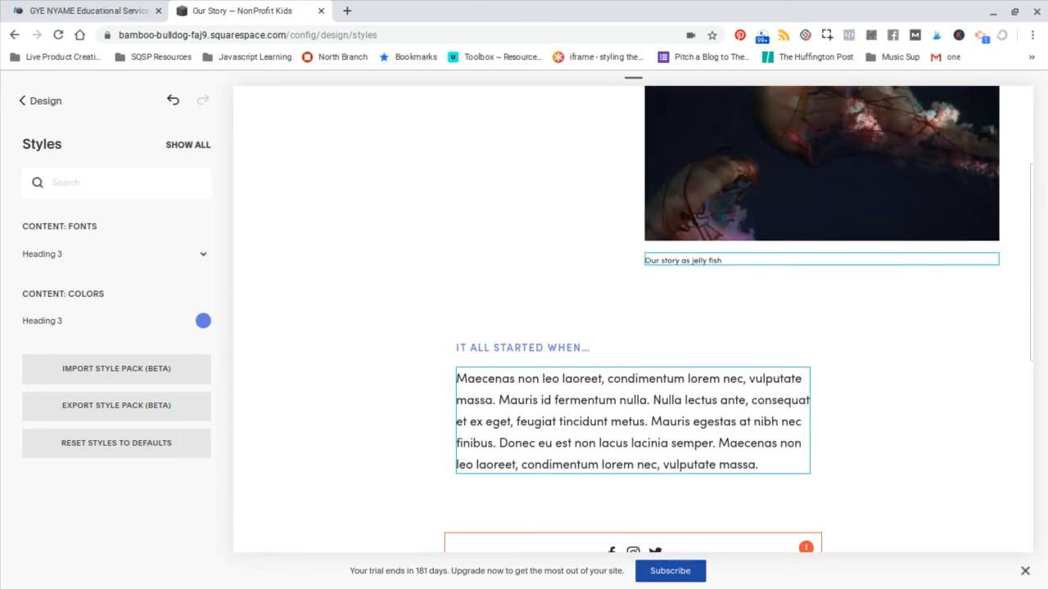
scroll(631, 238, "up", 3)
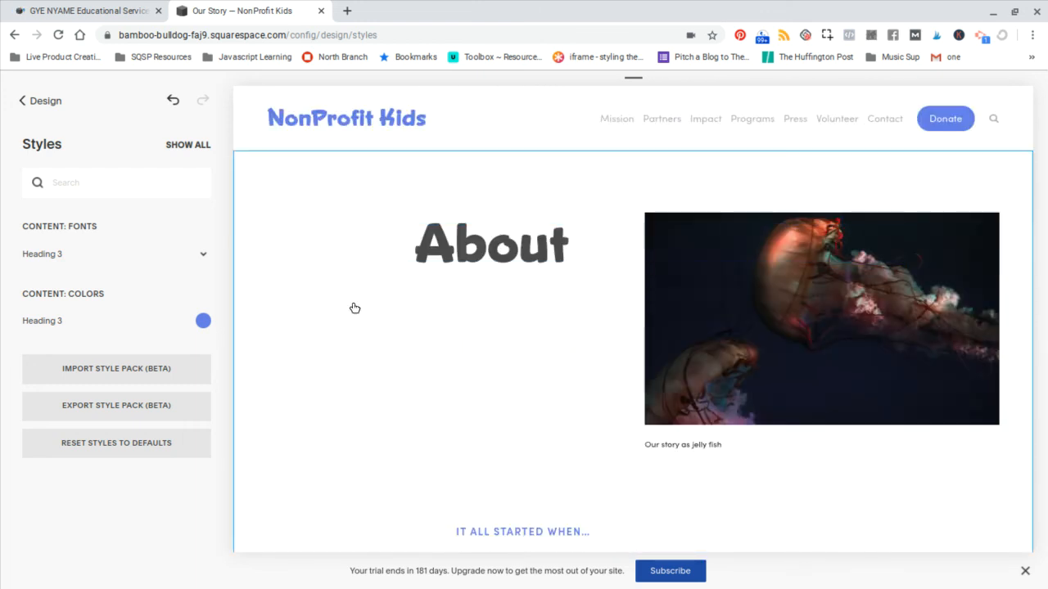